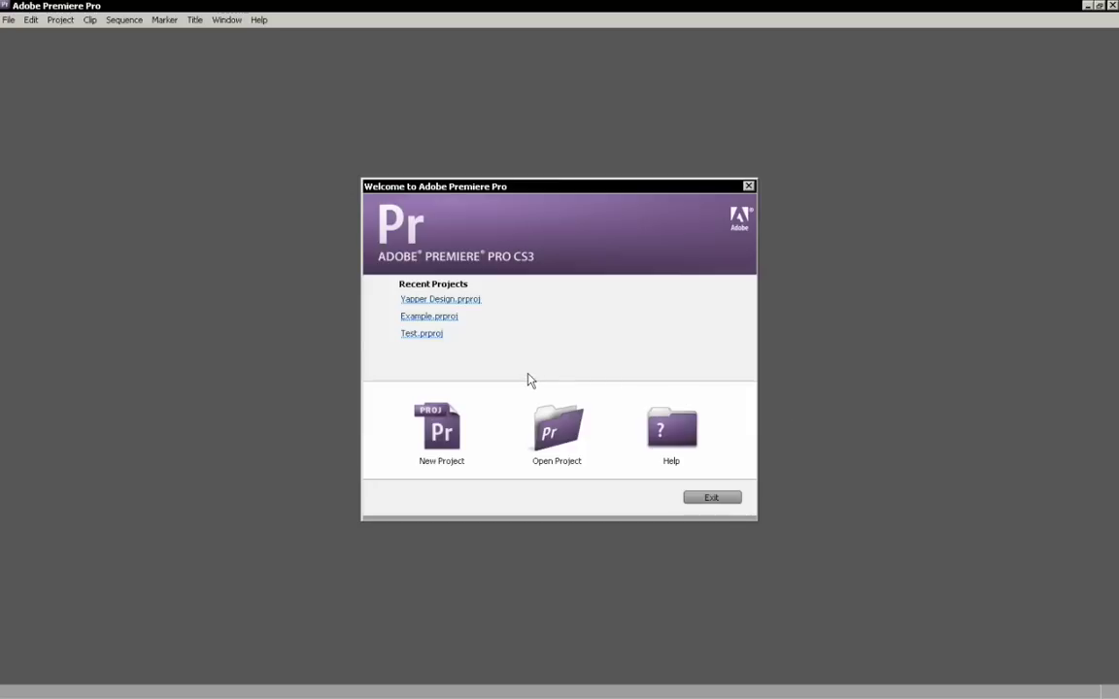
Step: Start a new project, glance at Custom Settings, then return to the Load Preset list
{"action": "left_click", "coordinate": [463, 424]}
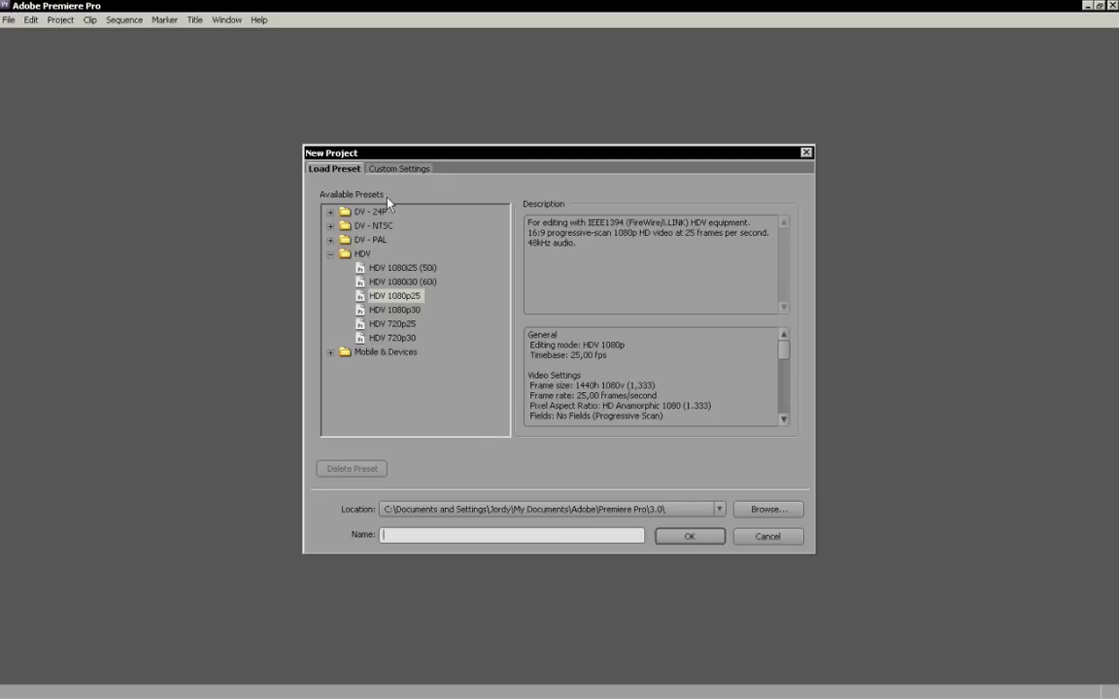
{"action": "left_click", "coordinate": [400, 170]}
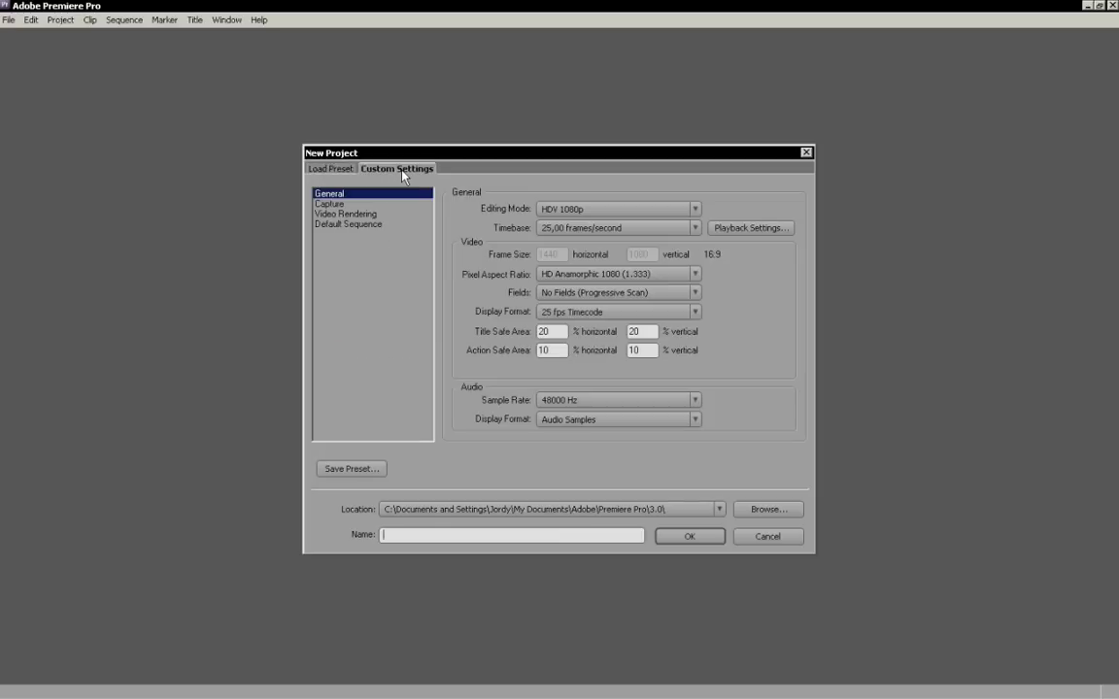
{"action": "left_click", "coordinate": [342, 173]}
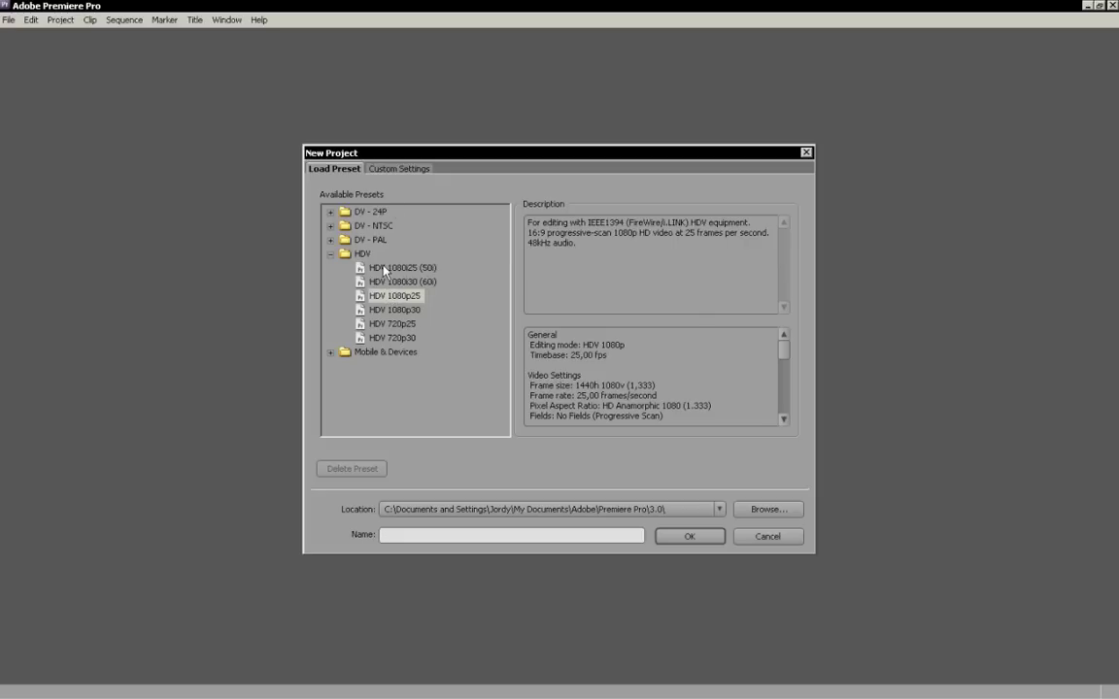
Step: Expand the HDV and DV - PAL preset folders, leaving DV - NTSC collapsed
{"action": "left_click", "coordinate": [331, 254]}
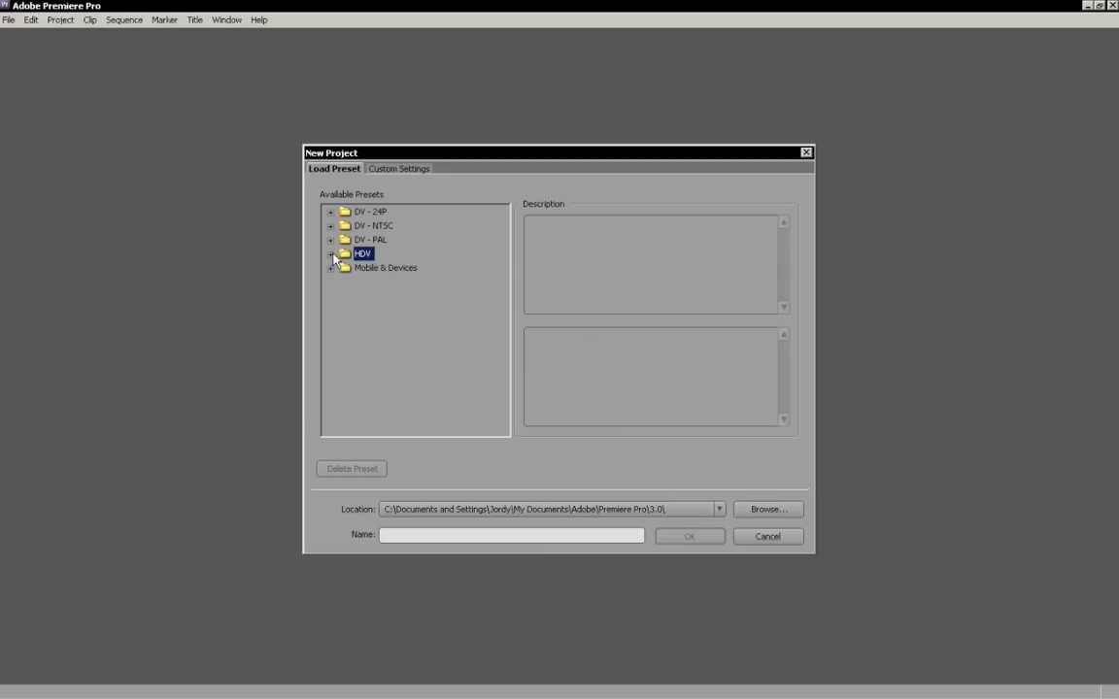
{"action": "left_click", "coordinate": [331, 254]}
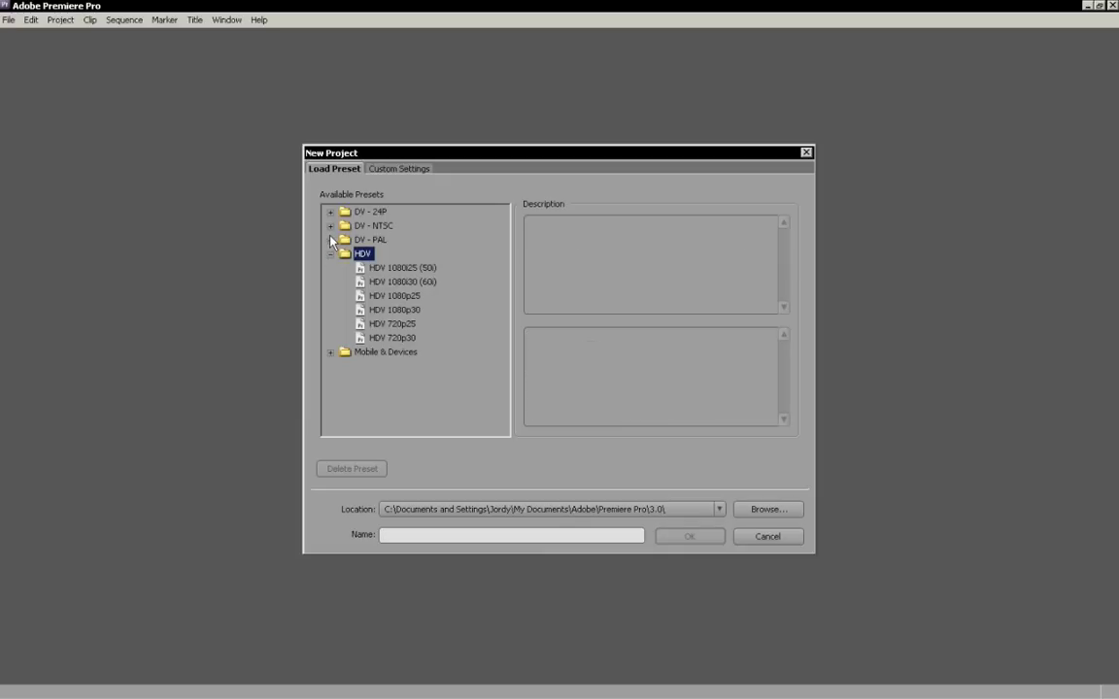
{"action": "left_click", "coordinate": [331, 240]}
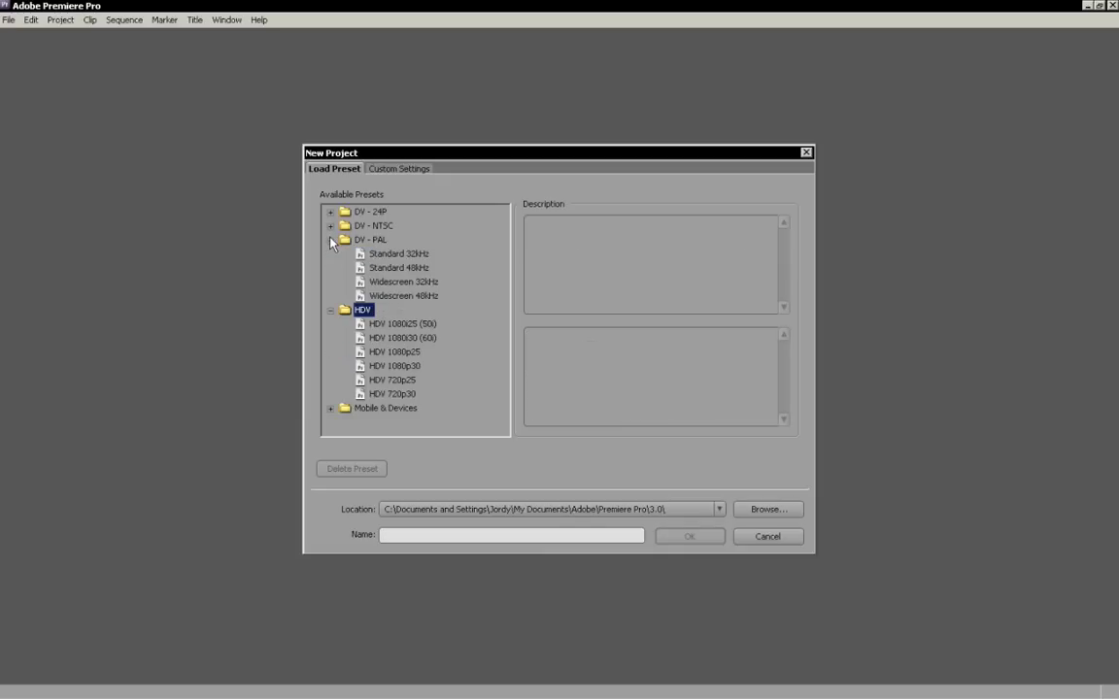
{"action": "left_click", "coordinate": [332, 226]}
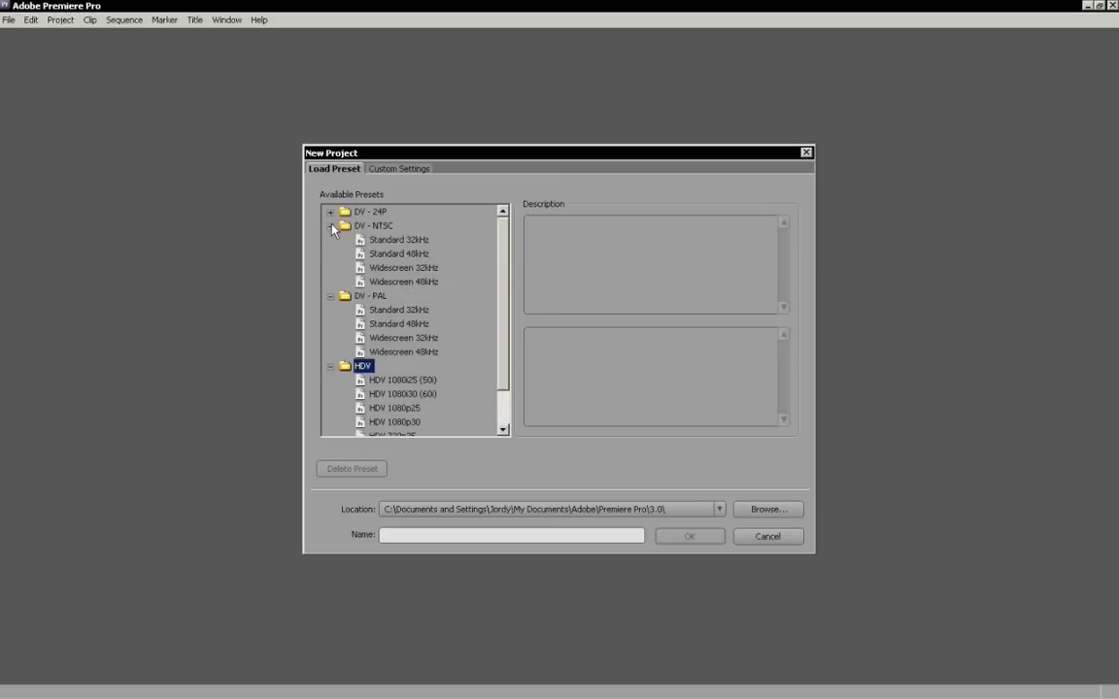
{"action": "left_click", "coordinate": [332, 226]}
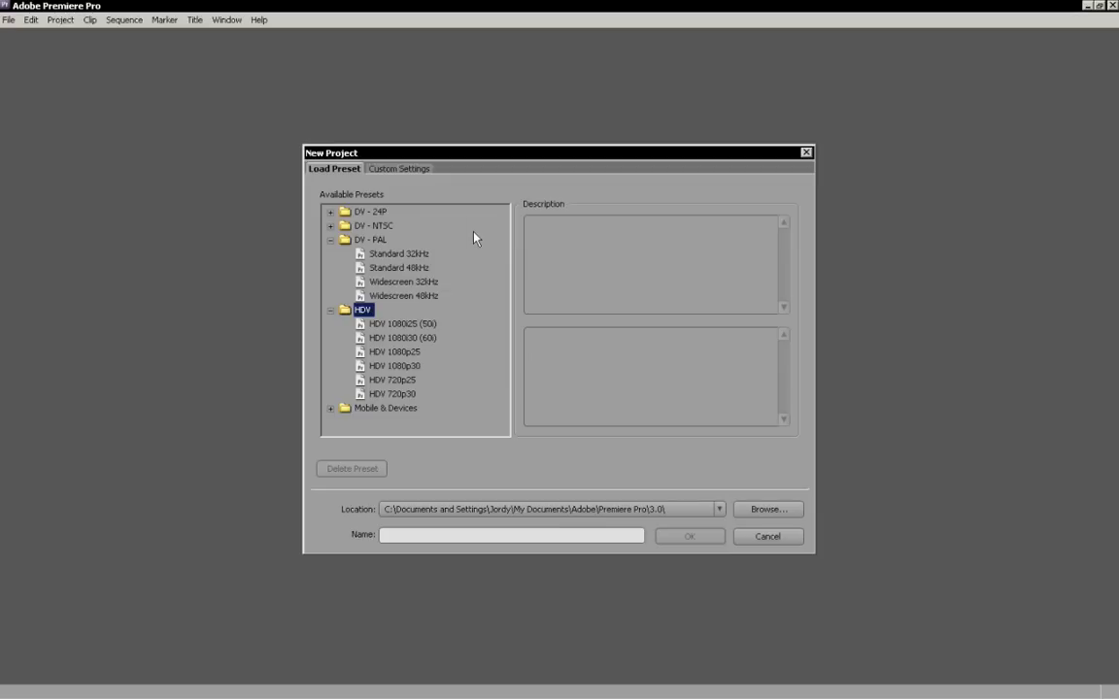
Step: Compare the DV - PAL Standard 32kHz, 48kHz and Widescreen presets, reviewing the 12 bit audio description
{"action": "left_click", "coordinate": [394, 270]}
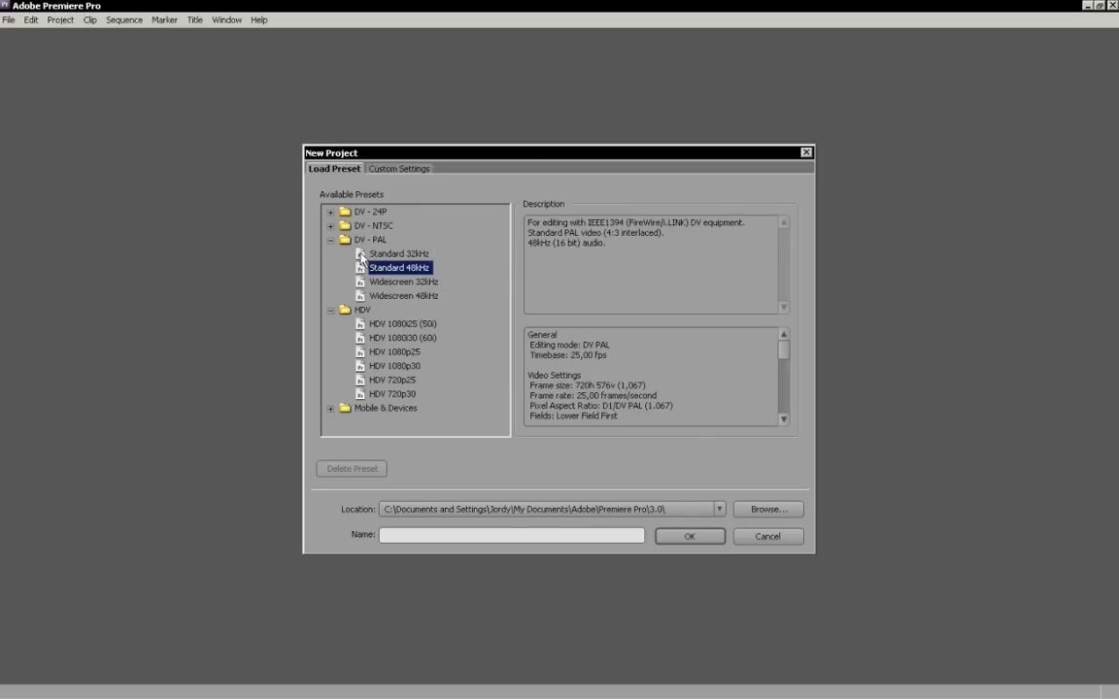
{"action": "left_click", "coordinate": [431, 281]}
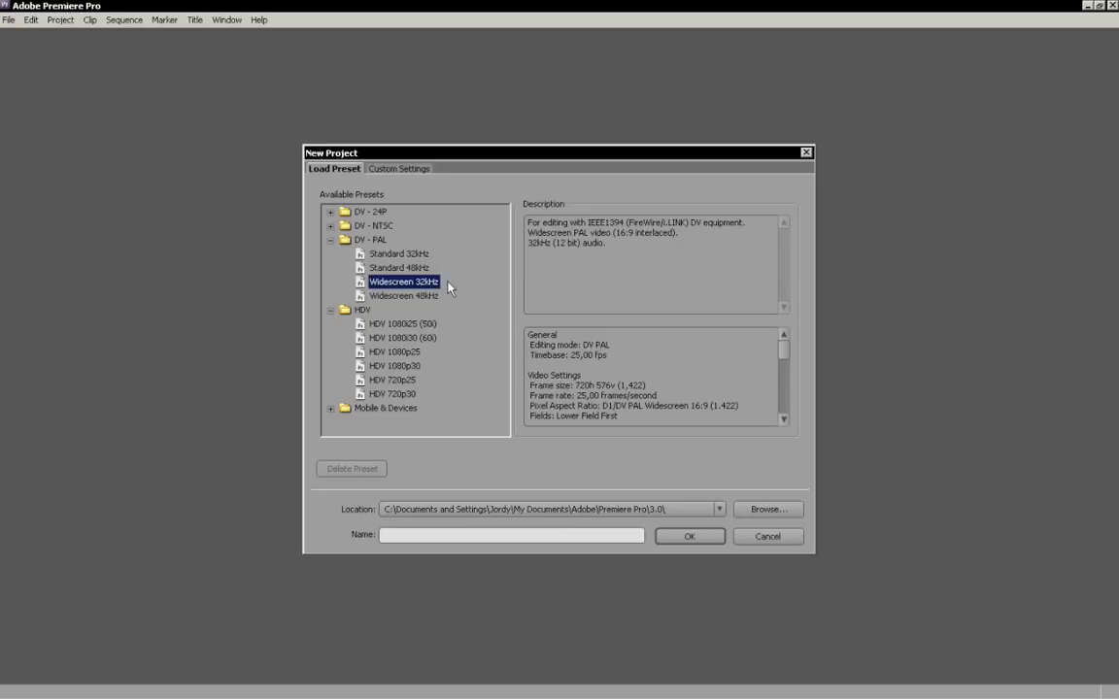
{"action": "left_click", "coordinate": [423, 268]}
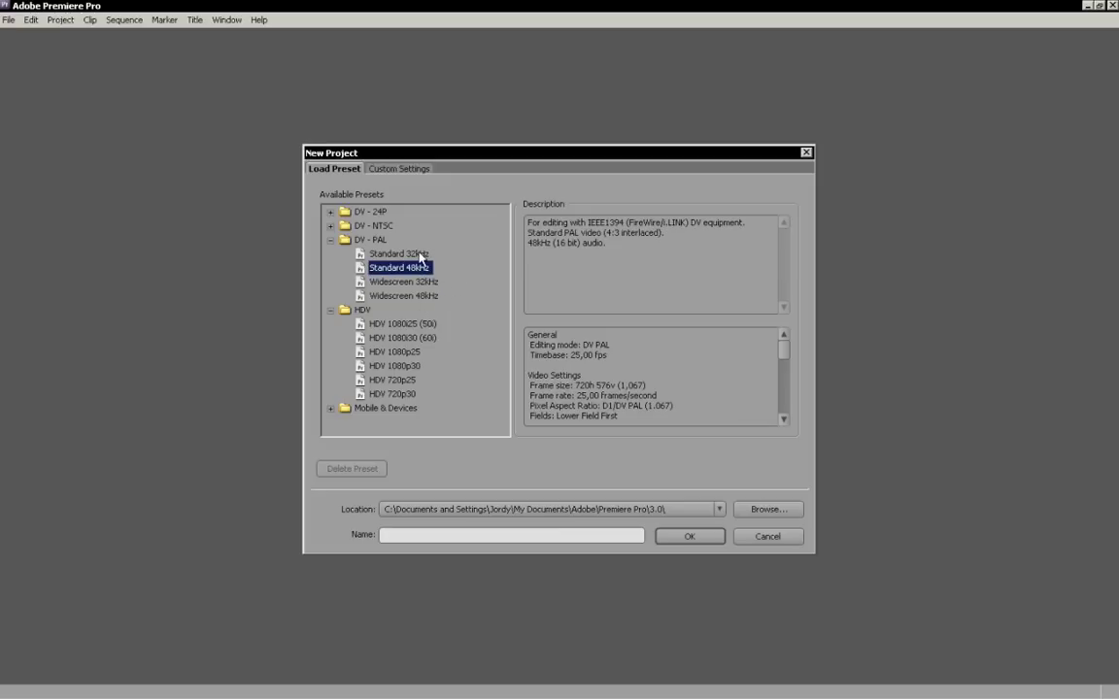
{"action": "left_click", "coordinate": [413, 253]}
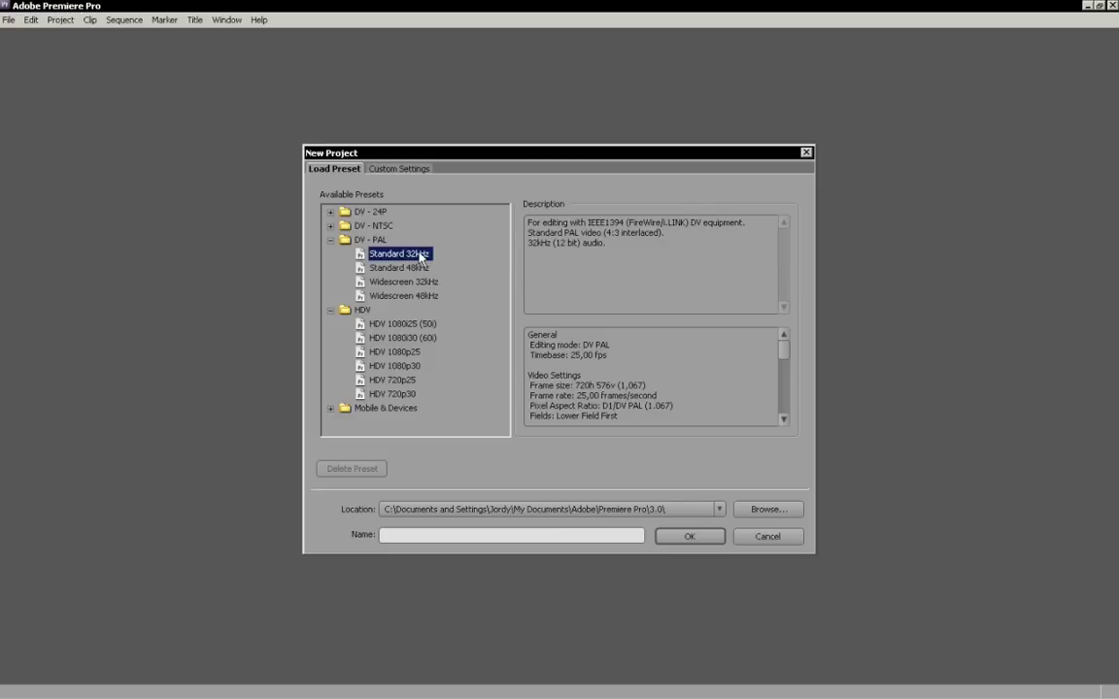
{"action": "left_click_drag", "start_coordinate": [557, 243], "coordinate": [581, 243]}
{"action": "left_click", "coordinate": [544, 233]}
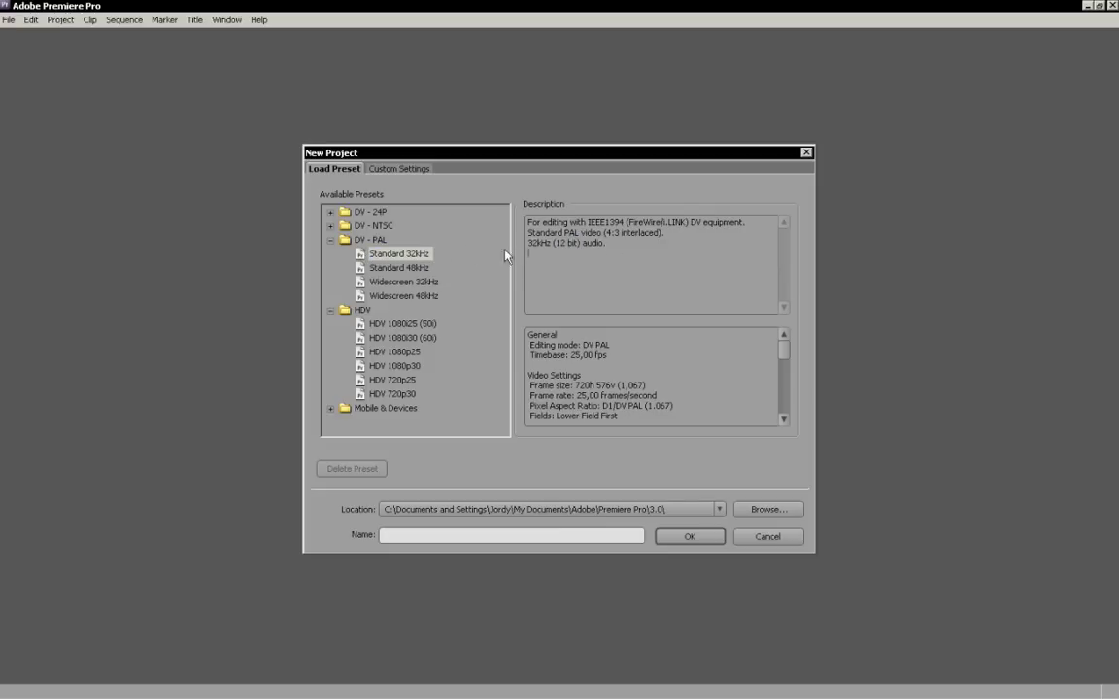
{"action": "left_click", "coordinate": [423, 255]}
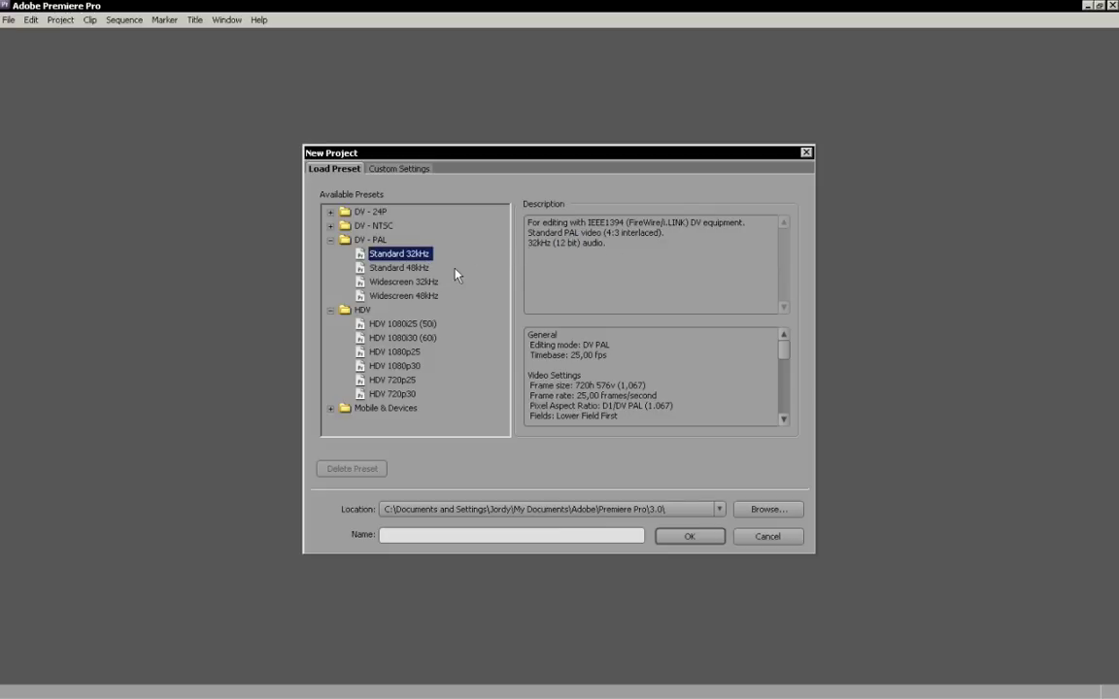
{"action": "left_click", "coordinate": [410, 268]}
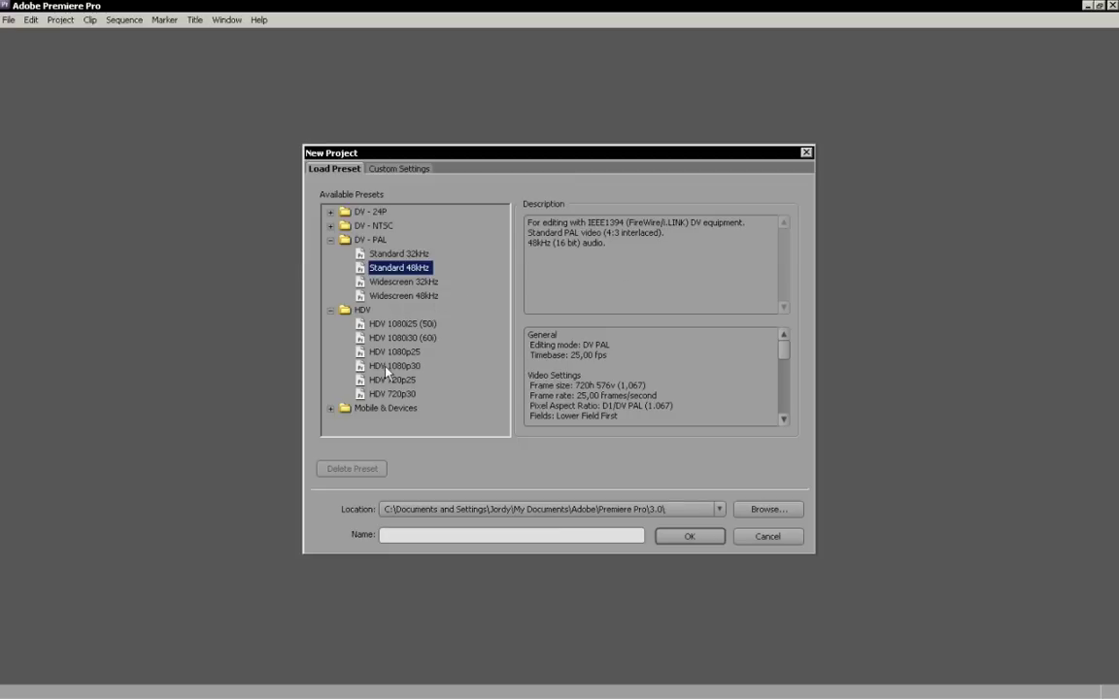
Step: Select HDV 1080p30 and review its description, 29,97 fps timebase, frame size and pixel aspect ratio
{"action": "left_click", "coordinate": [394, 365]}
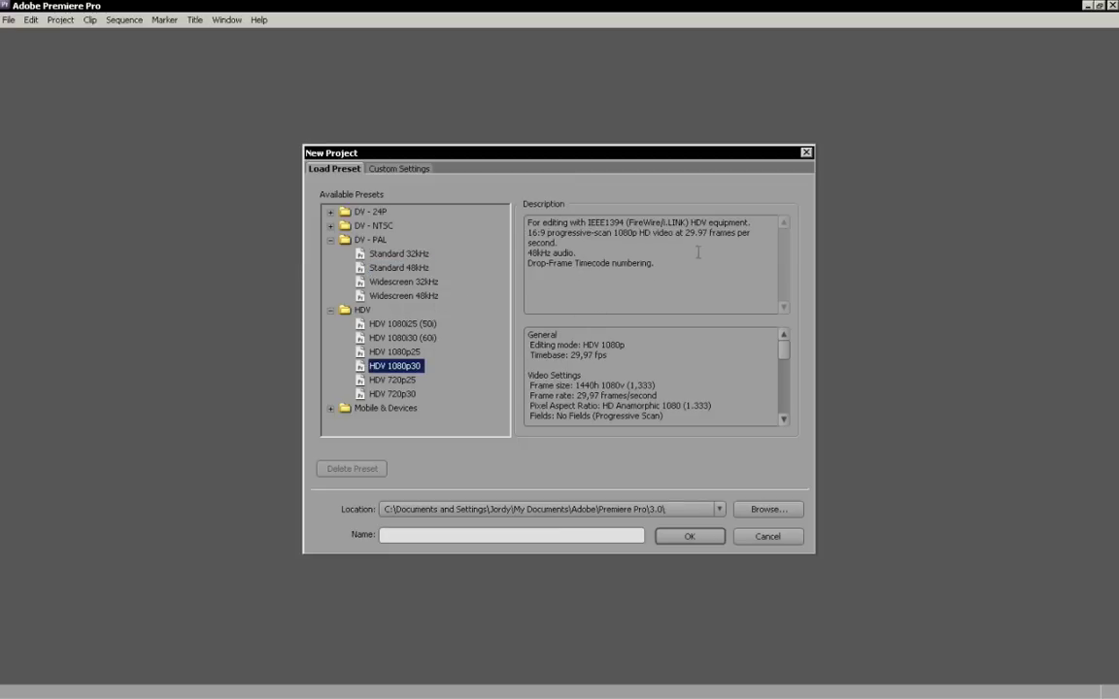
{"action": "left_click_drag", "start_coordinate": [668, 263], "coordinate": [529, 222]}
{"action": "left_click", "coordinate": [639, 269]}
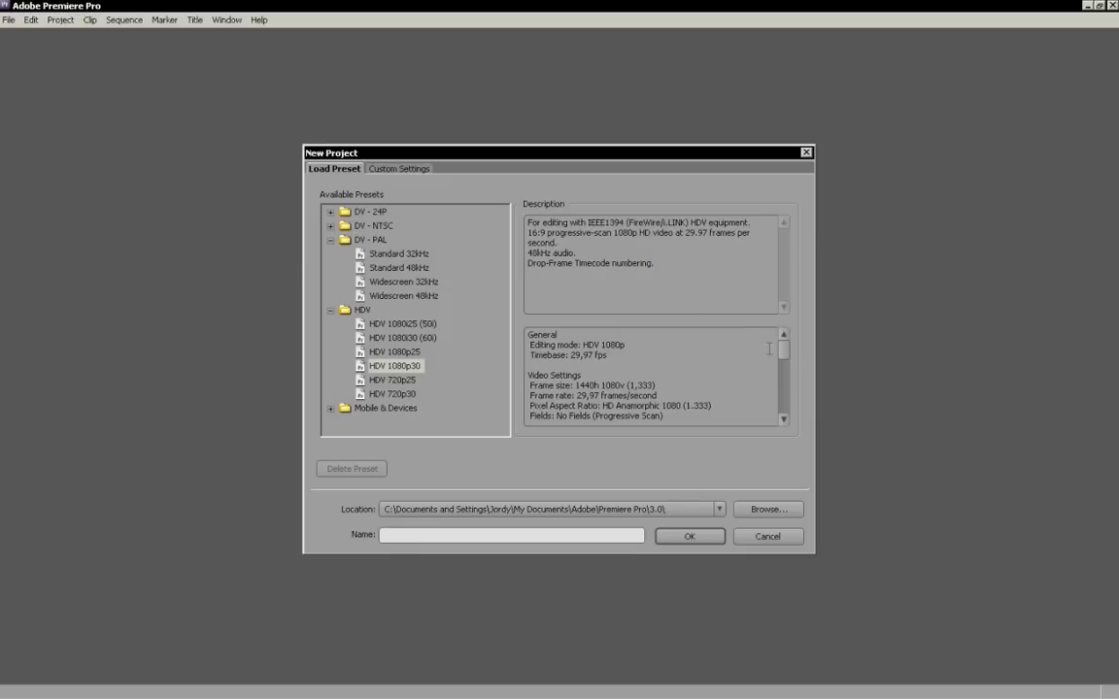
{"action": "left_click_drag", "start_coordinate": [529, 334], "coordinate": [621, 385]}
{"action": "left_click", "coordinate": [568, 371]}
{"action": "left_click", "coordinate": [696, 352]}
{"action": "left_click_drag", "start_coordinate": [782, 351], "coordinate": [785, 363]}
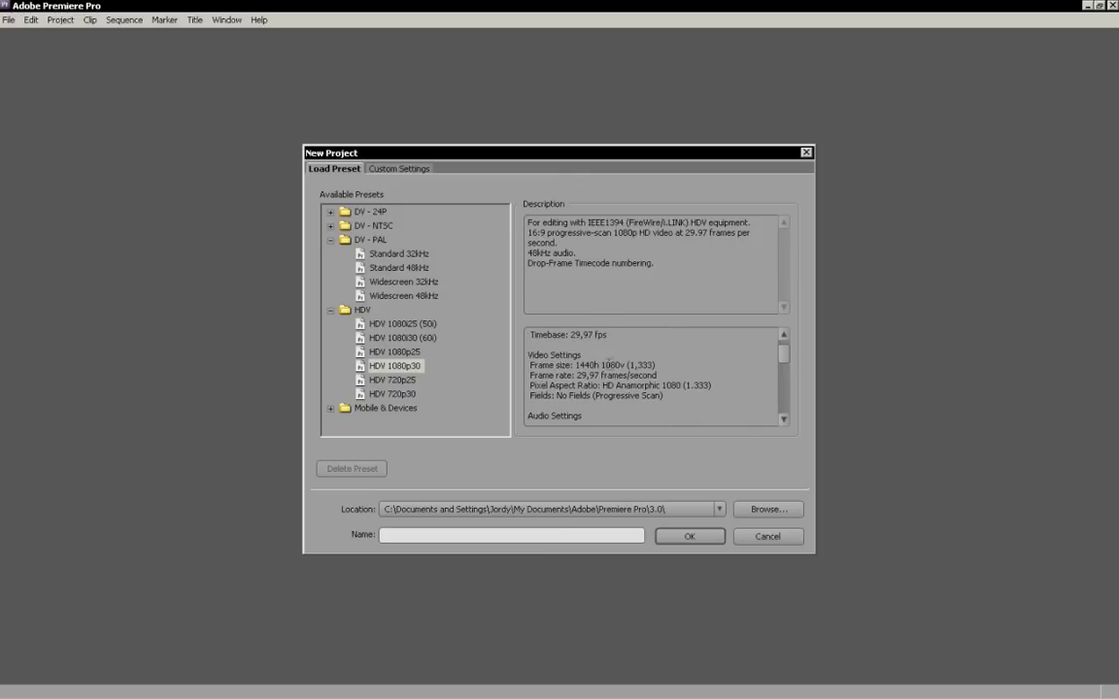
{"action": "left_click_drag", "start_coordinate": [571, 365], "coordinate": [534, 385]}
{"action": "left_click", "coordinate": [626, 387]}
Step: On the Custom Settings tab, try Desktop then settle on DV PAL as the editing mode
{"action": "left_click", "coordinate": [387, 171]}
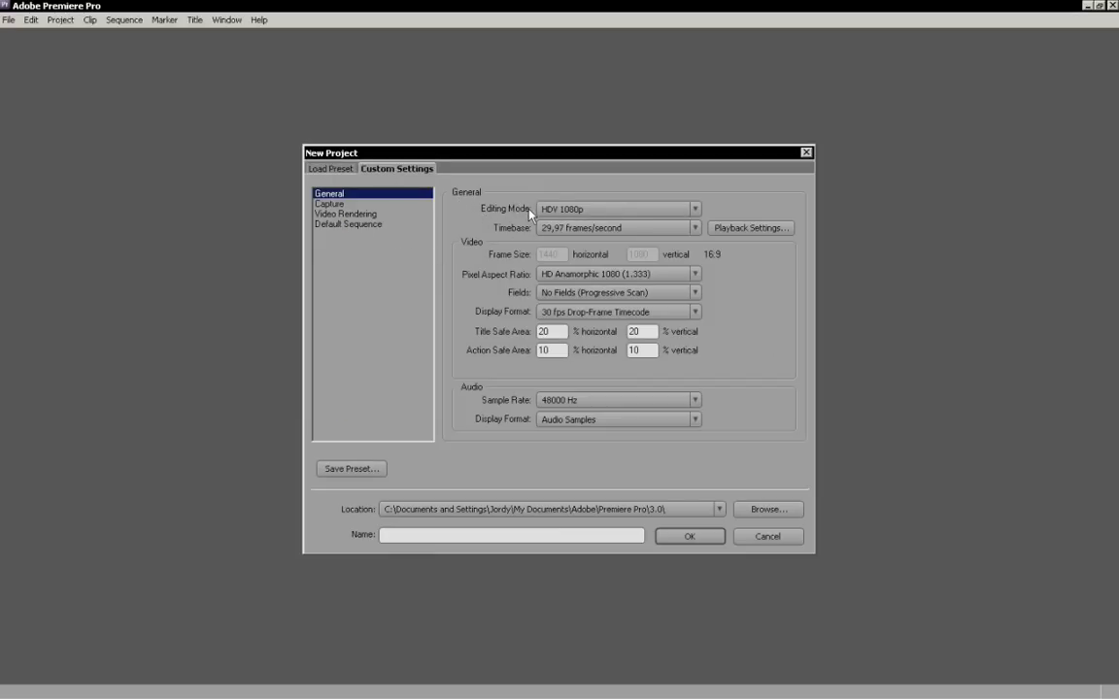
{"action": "left_click", "coordinate": [580, 210]}
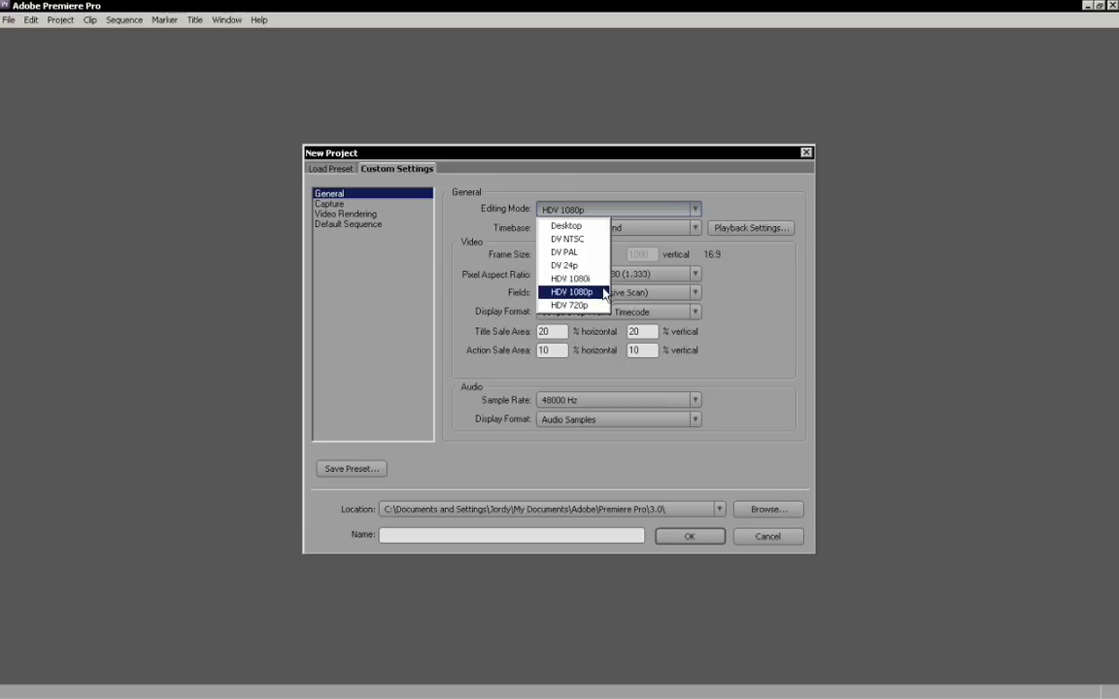
{"action": "left_click", "coordinate": [573, 227]}
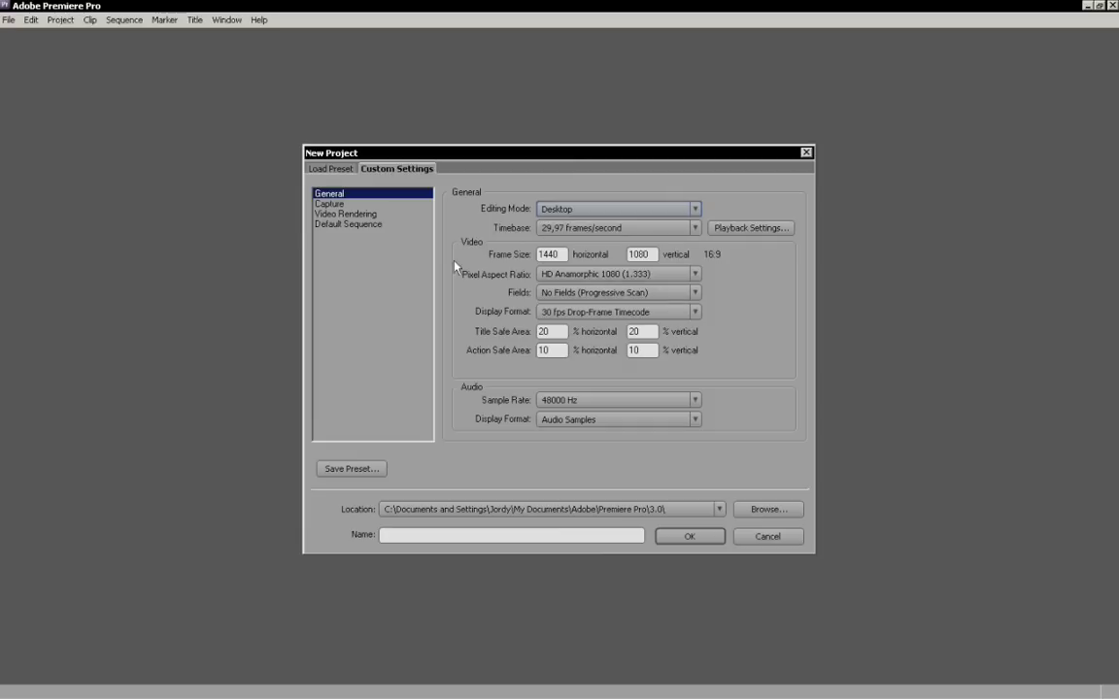
{"action": "left_click", "coordinate": [591, 219]}
{"action": "left_click", "coordinate": [589, 258]}
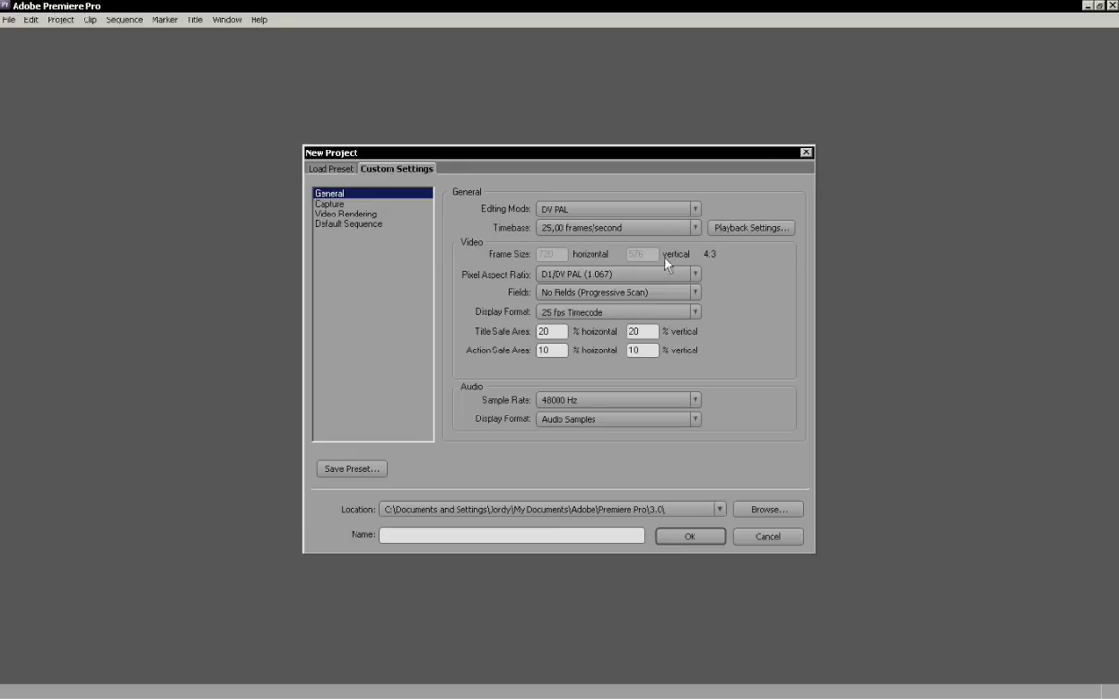
{"action": "left_click", "coordinate": [604, 211]}
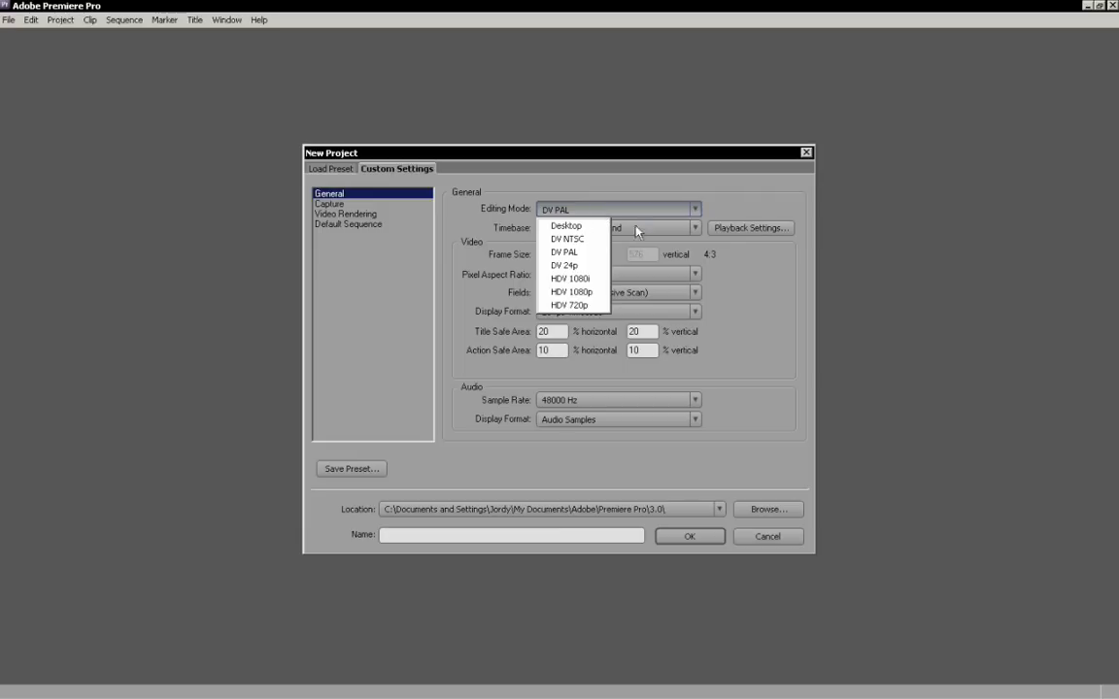
{"action": "left_click", "coordinate": [636, 230]}
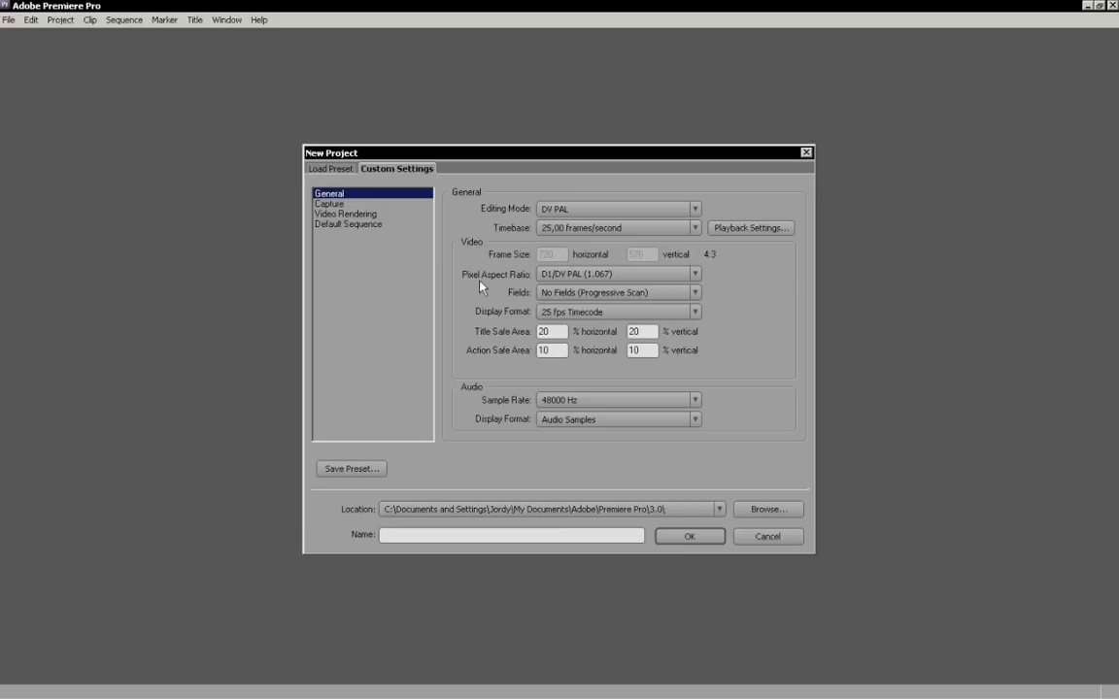
{"action": "left_click", "coordinate": [560, 213]}
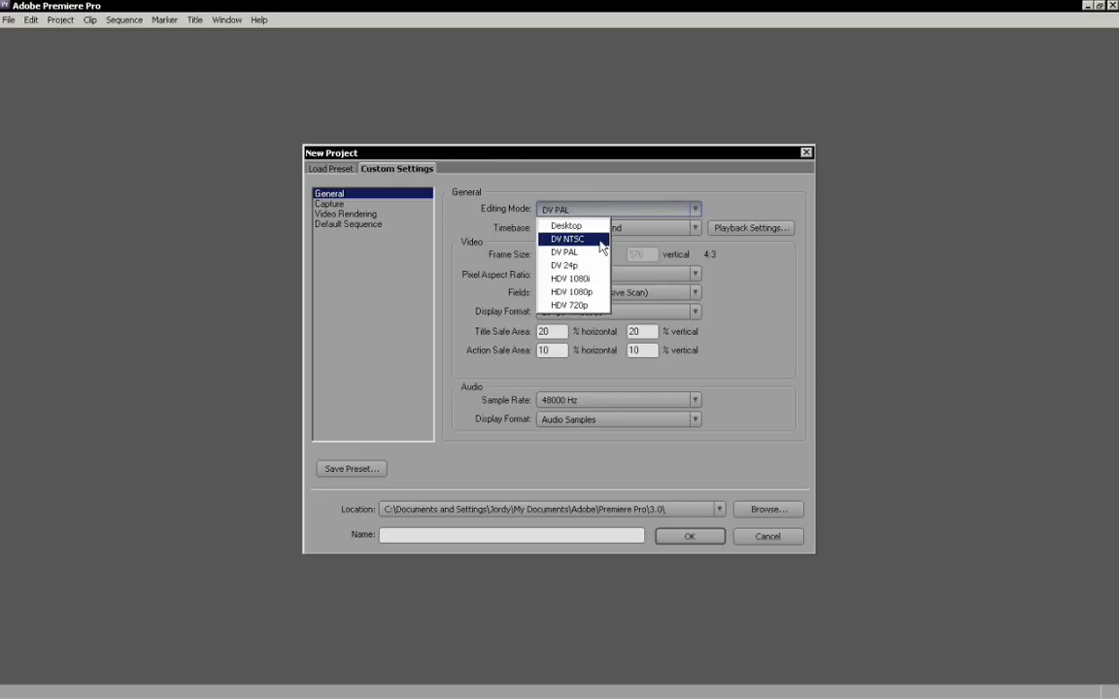
{"action": "left_click", "coordinate": [599, 251]}
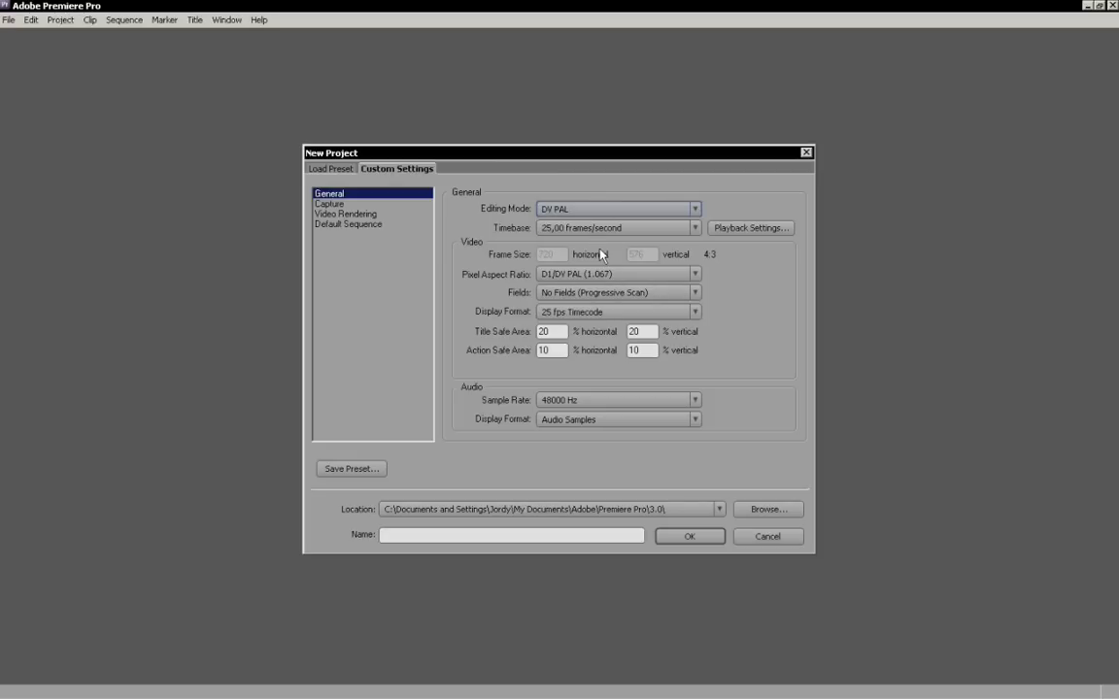
{"action": "left_click", "coordinate": [600, 208]}
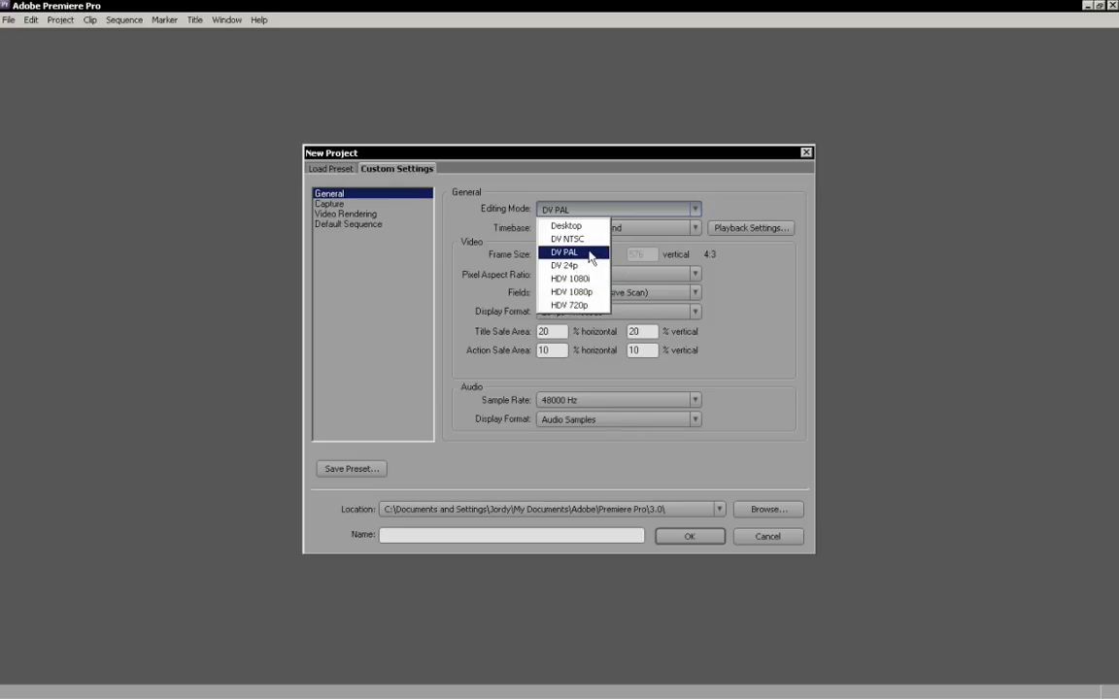
{"action": "left_click", "coordinate": [589, 254]}
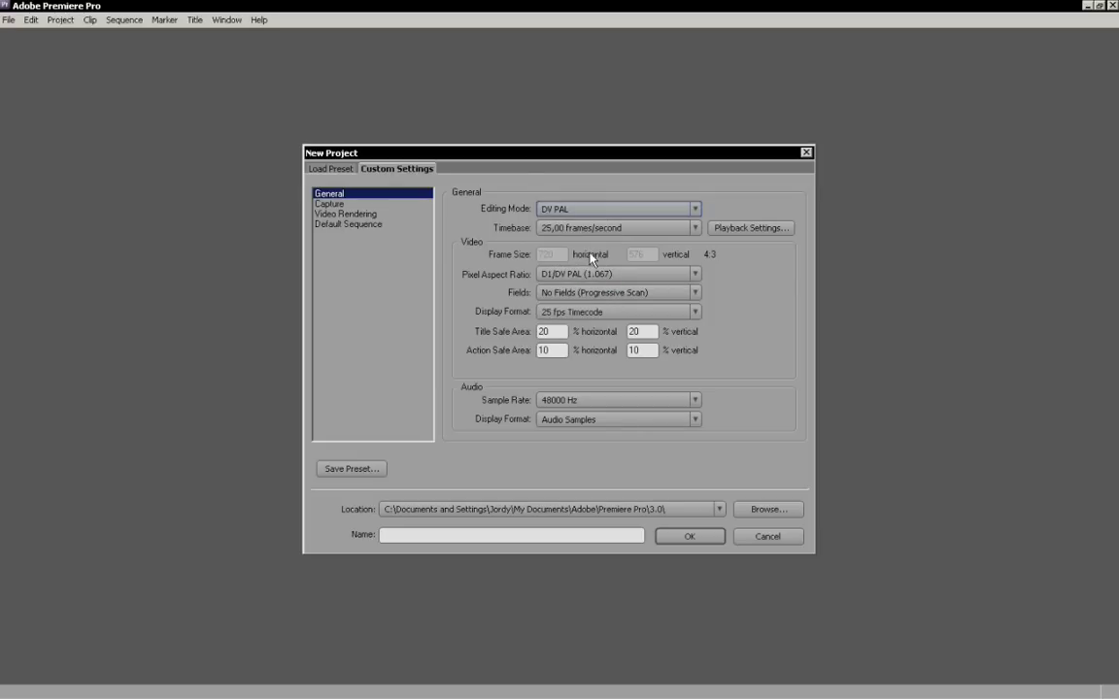
{"action": "left_click", "coordinate": [548, 275]}
{"action": "left_click", "coordinate": [597, 288]}
{"action": "left_click", "coordinate": [644, 276]}
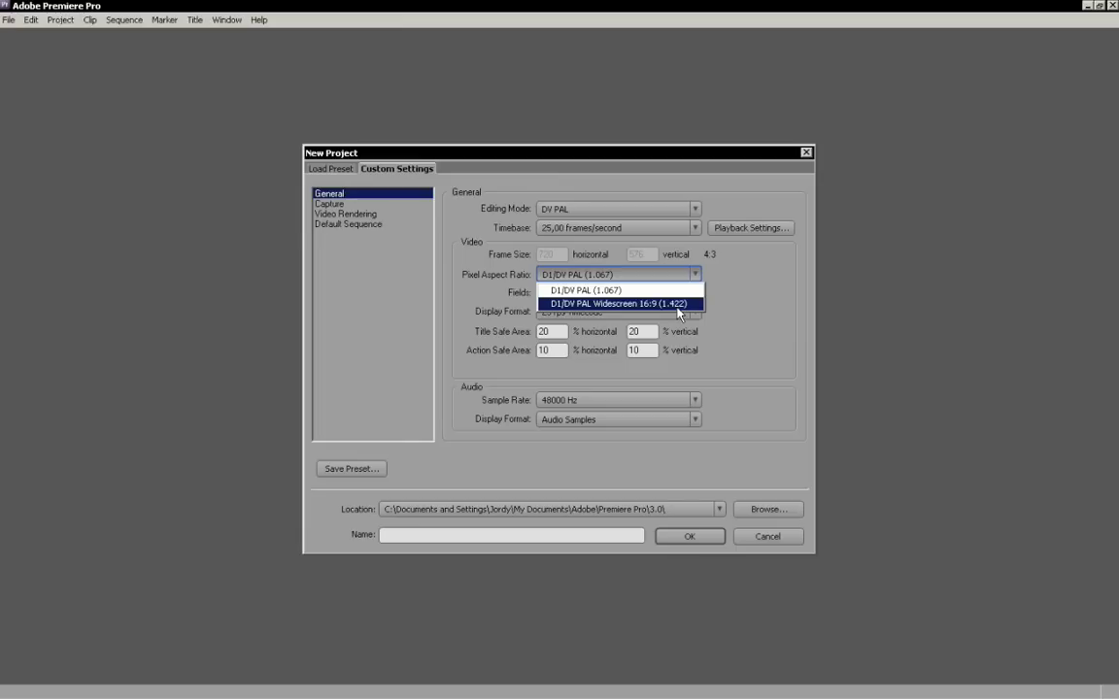
{"action": "left_click", "coordinate": [581, 303]}
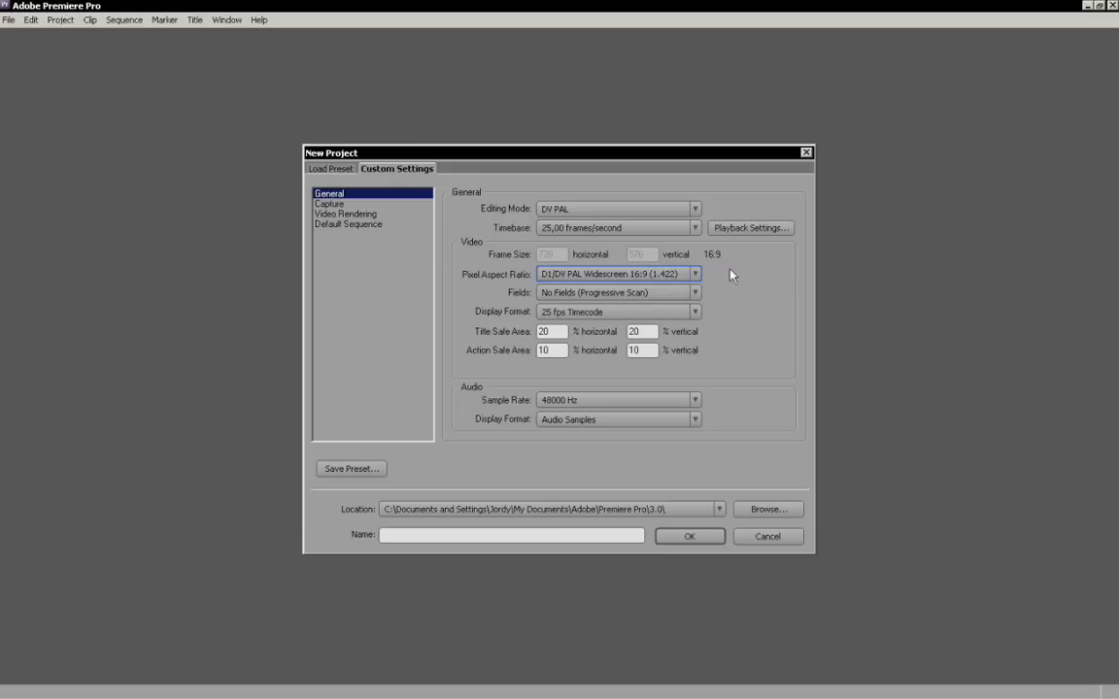
{"action": "left_click", "coordinate": [671, 277]}
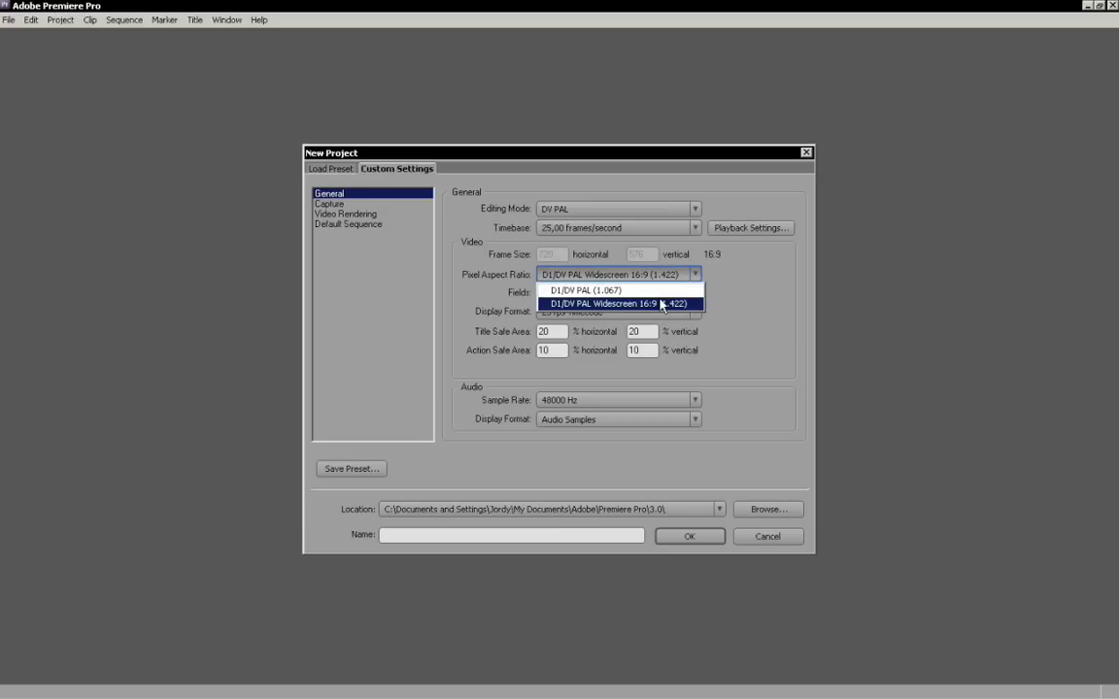
{"action": "left_click", "coordinate": [661, 305]}
{"action": "left_click", "coordinate": [691, 209]}
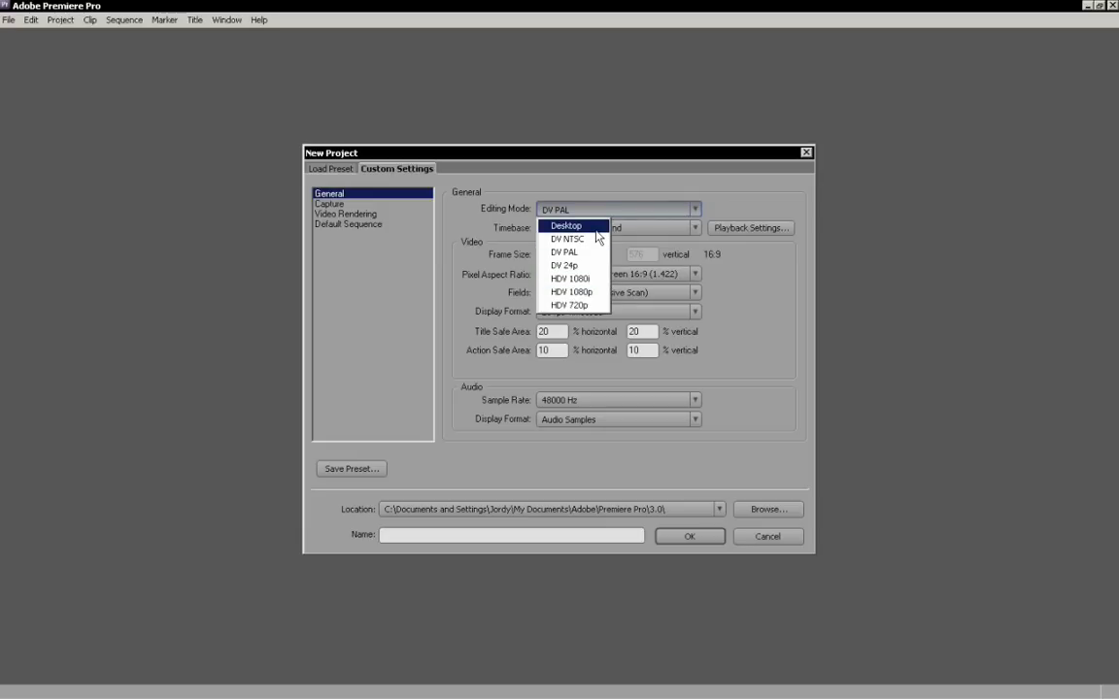
{"action": "left_click", "coordinate": [602, 279]}
{"action": "left_click", "coordinate": [606, 277]}
{"action": "left_click", "coordinate": [636, 209]}
{"action": "left_click", "coordinate": [597, 286]}
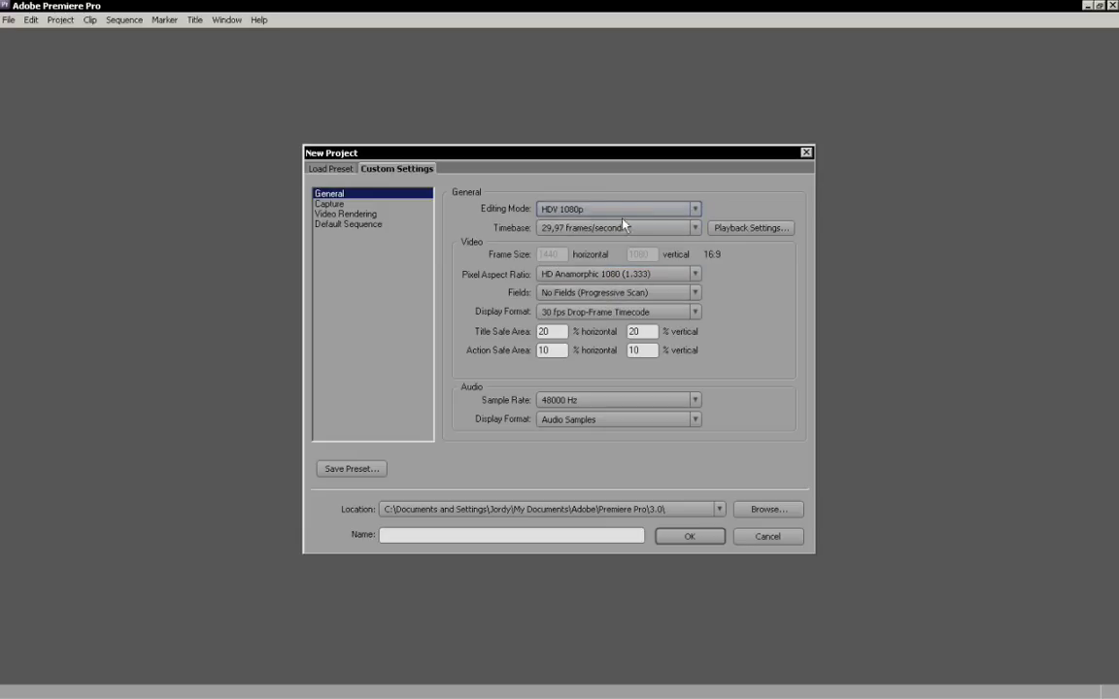
{"action": "left_click", "coordinate": [622, 208]}
{"action": "left_click", "coordinate": [597, 296]}
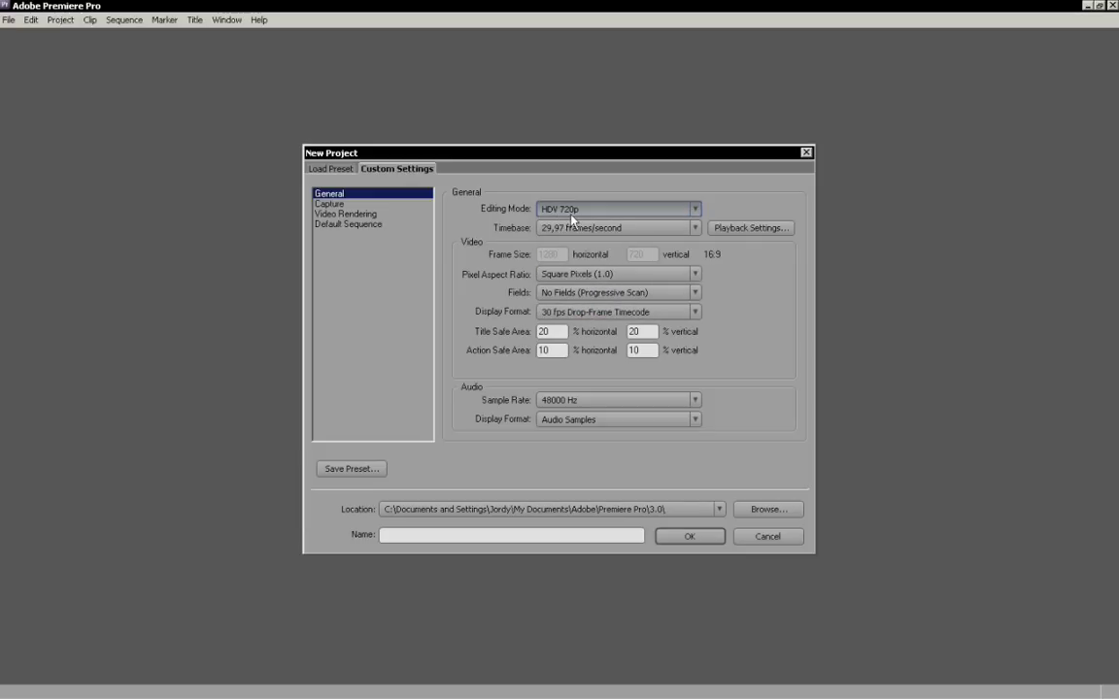
{"action": "left_click", "coordinate": [582, 273]}
{"action": "left_click", "coordinate": [609, 292]}
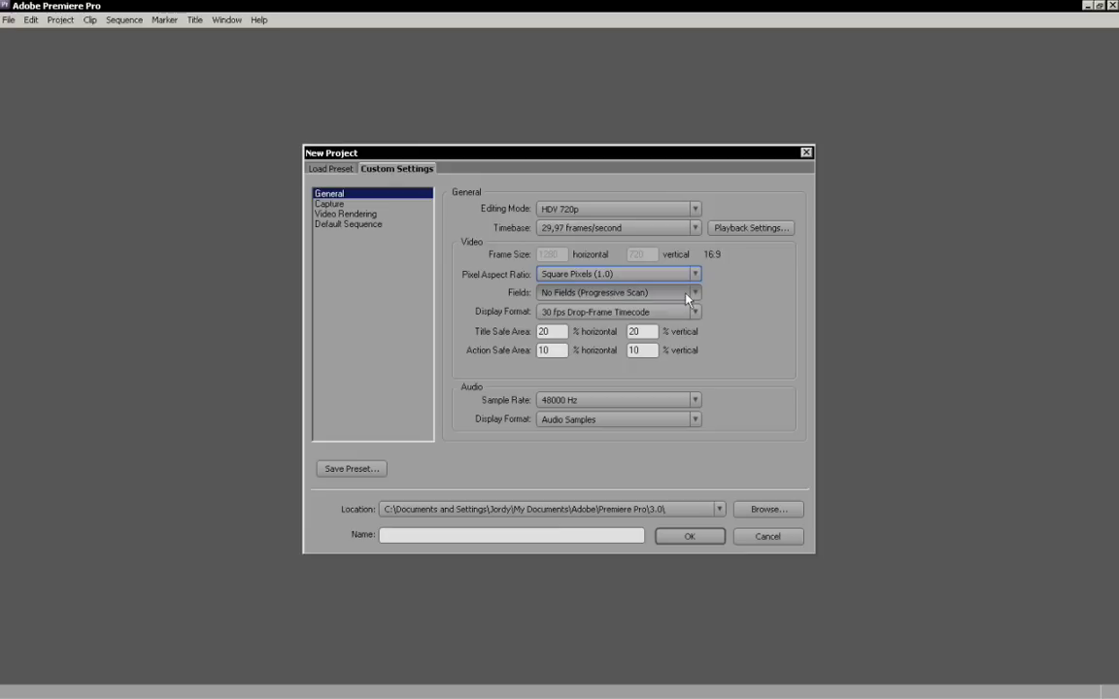
{"action": "left_click", "coordinate": [608, 211]}
{"action": "left_click", "coordinate": [563, 251]}
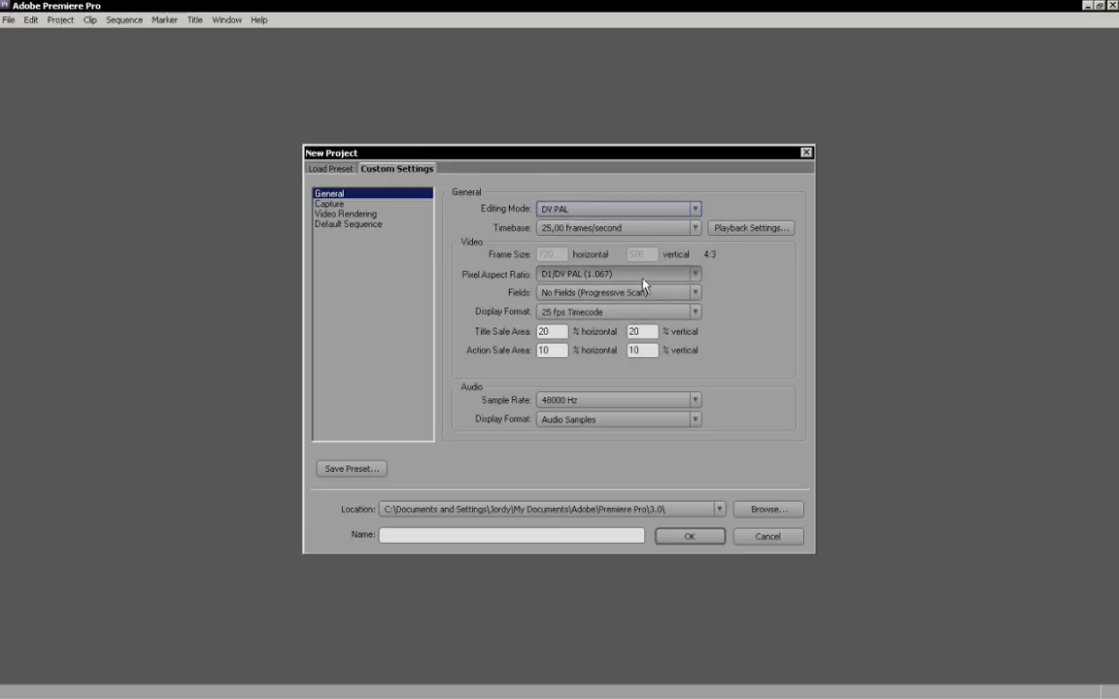
{"action": "left_click", "coordinate": [641, 275]}
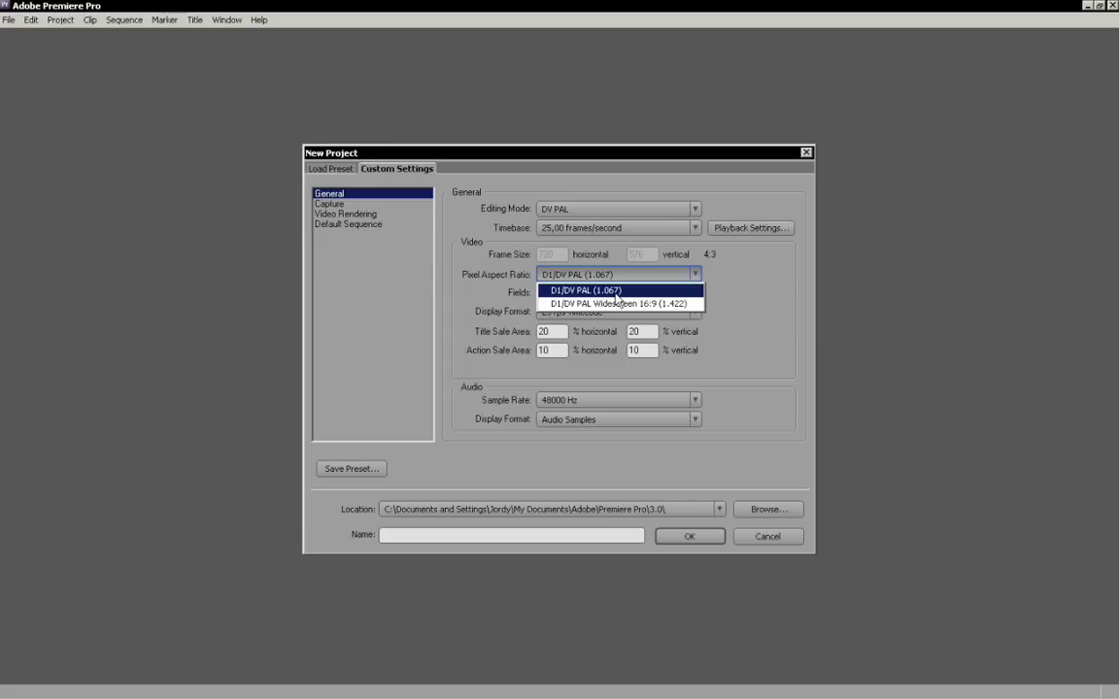
{"action": "left_click", "coordinate": [555, 252]}
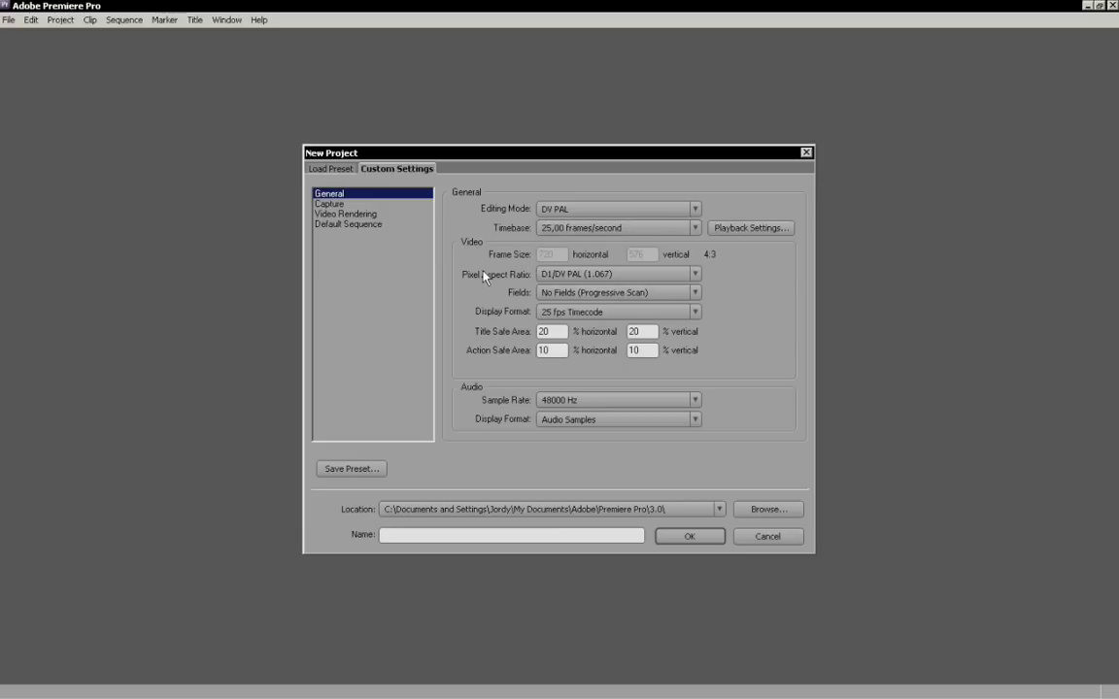
Step: Switch the editing mode to Desktop and set the timebase to 10,00 frames/second
{"action": "left_click", "coordinate": [580, 211]}
{"action": "left_click", "coordinate": [583, 222]}
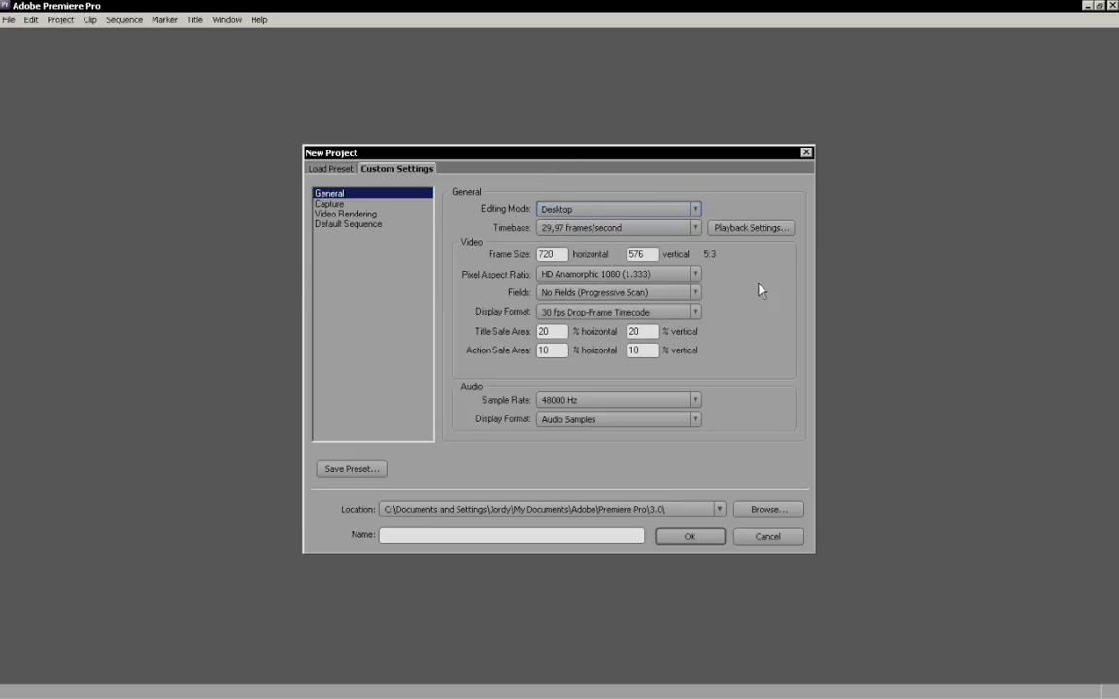
{"action": "left_click", "coordinate": [602, 232]}
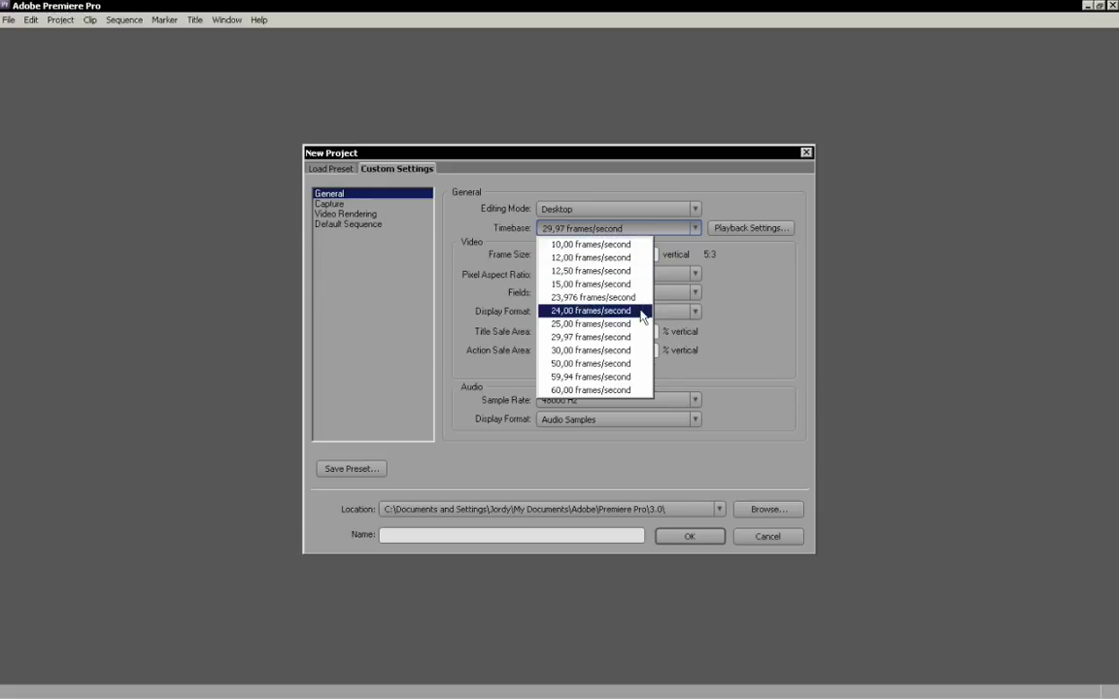
{"action": "left_click", "coordinate": [616, 246]}
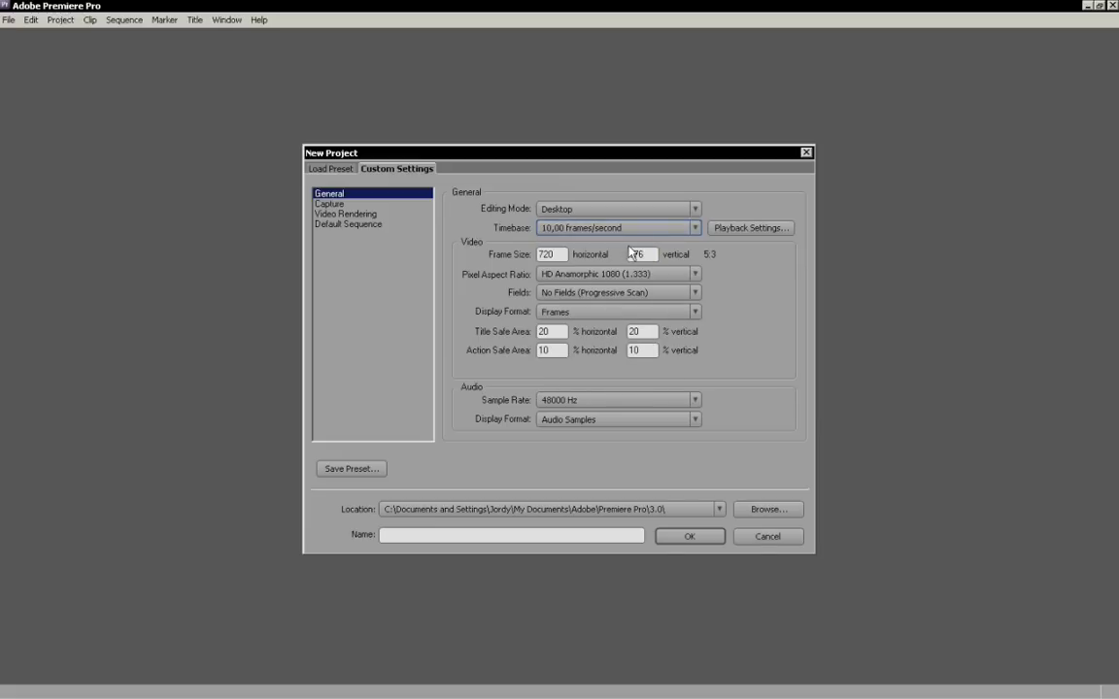
{"action": "left_click", "coordinate": [619, 233]}
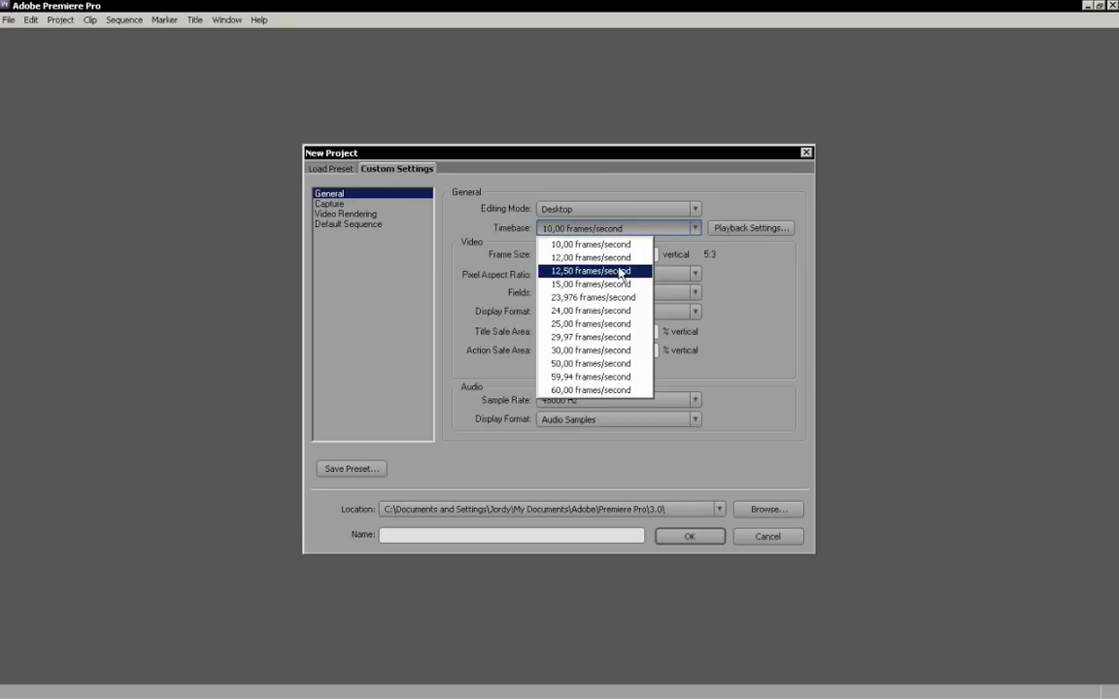
{"action": "left_click", "coordinate": [570, 245]}
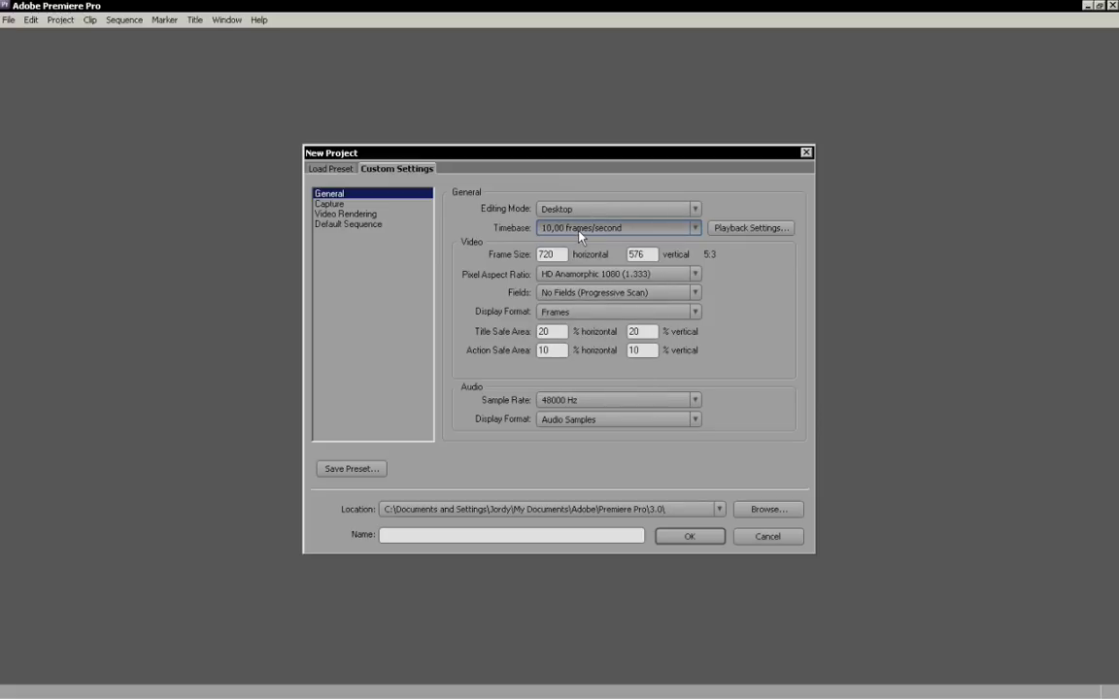
{"action": "left_click", "coordinate": [579, 234]}
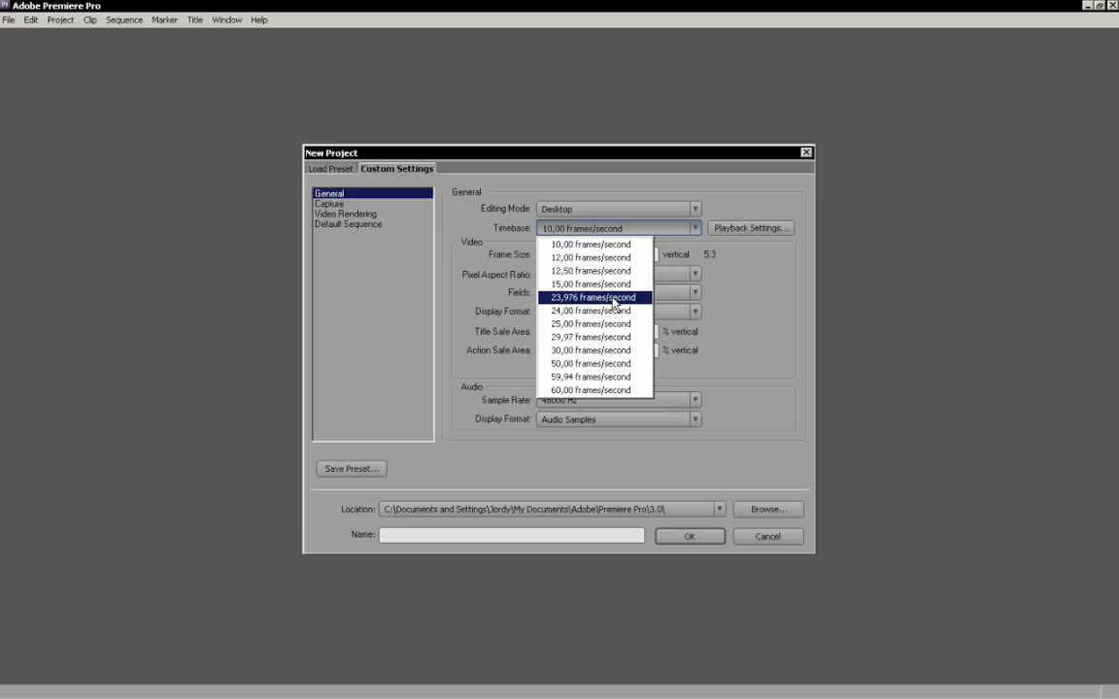
Step: Set the display format to Frames and the timebase to 24,00 frames/second
{"action": "left_click", "coordinate": [613, 299]}
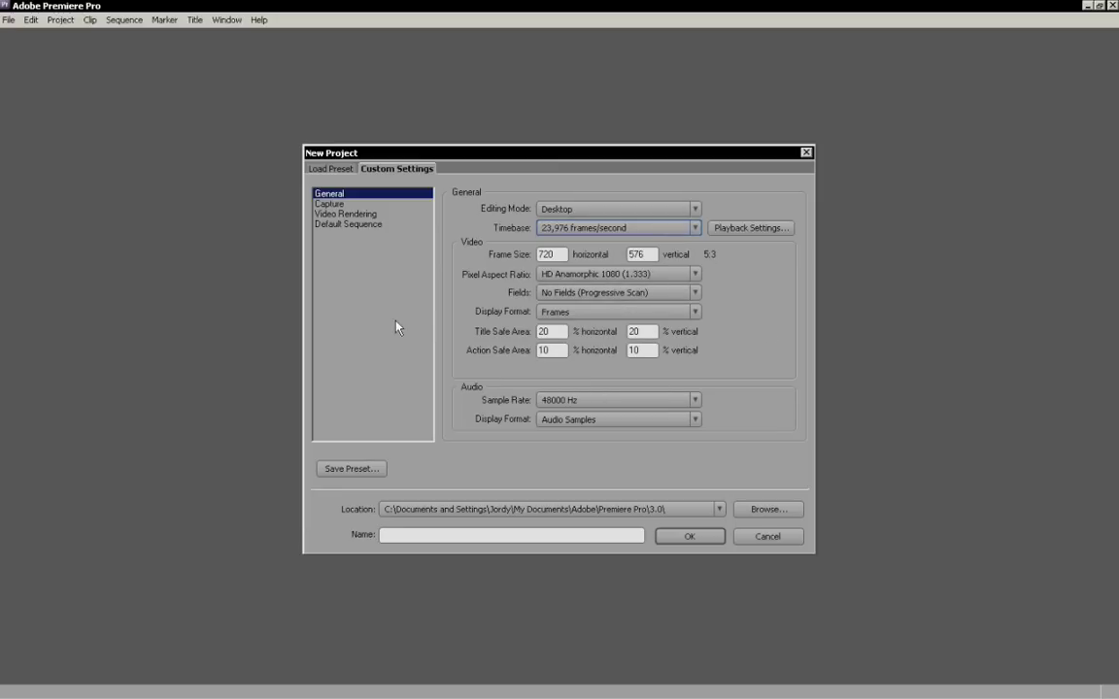
{"action": "left_click", "coordinate": [548, 316]}
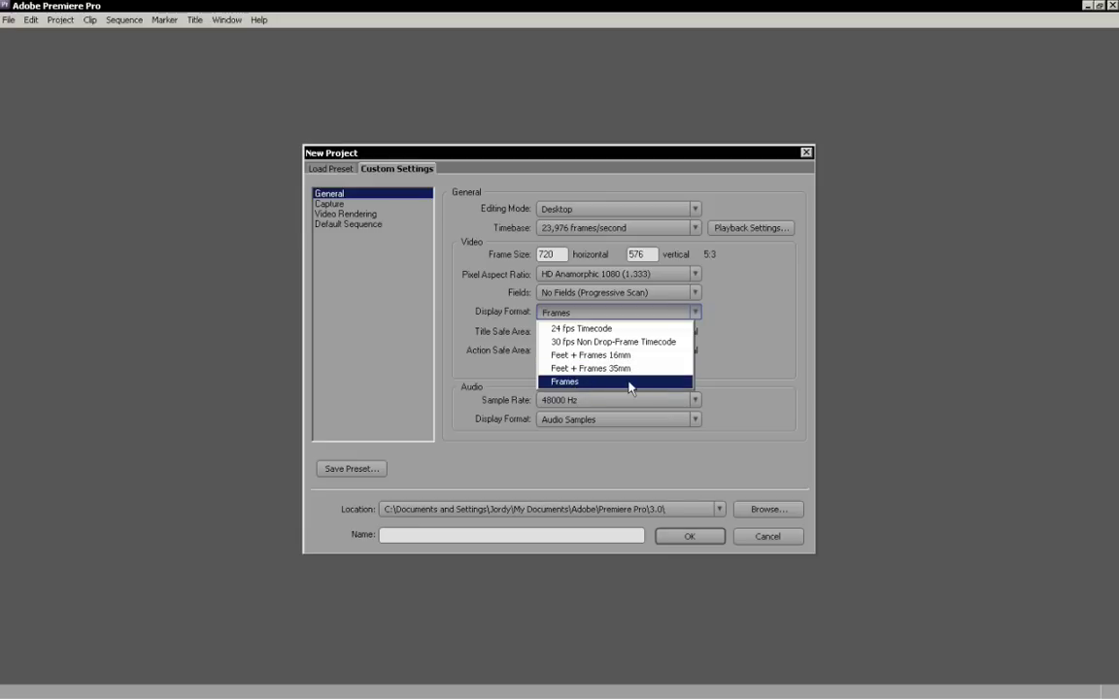
{"action": "left_click", "coordinate": [632, 332]}
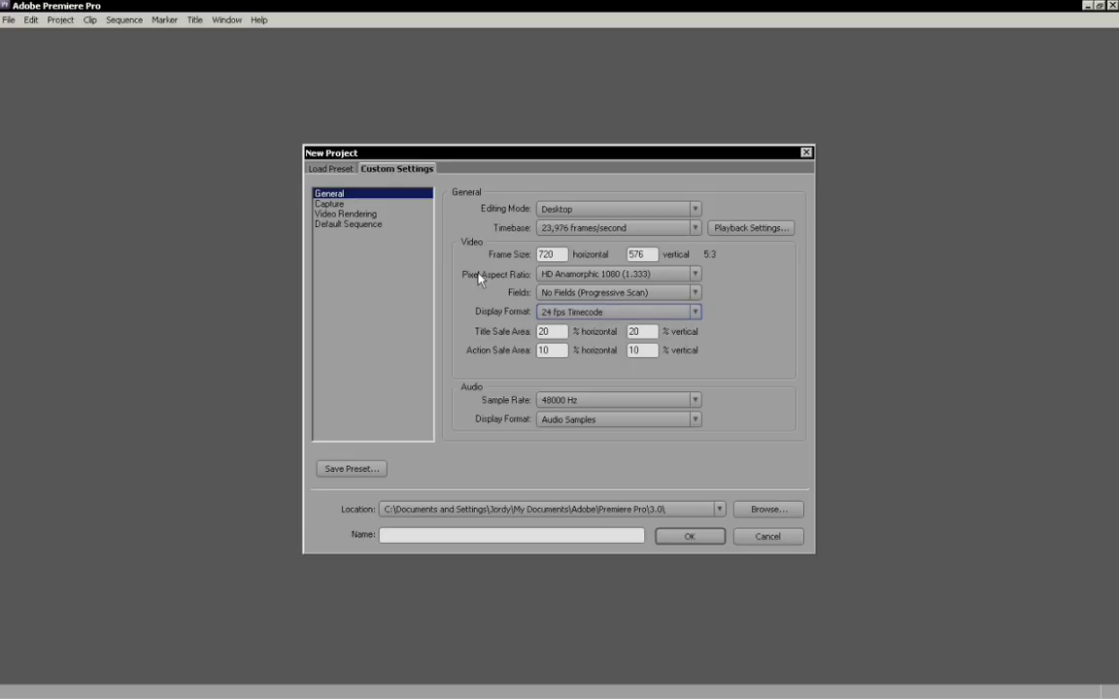
{"action": "left_click", "coordinate": [539, 312]}
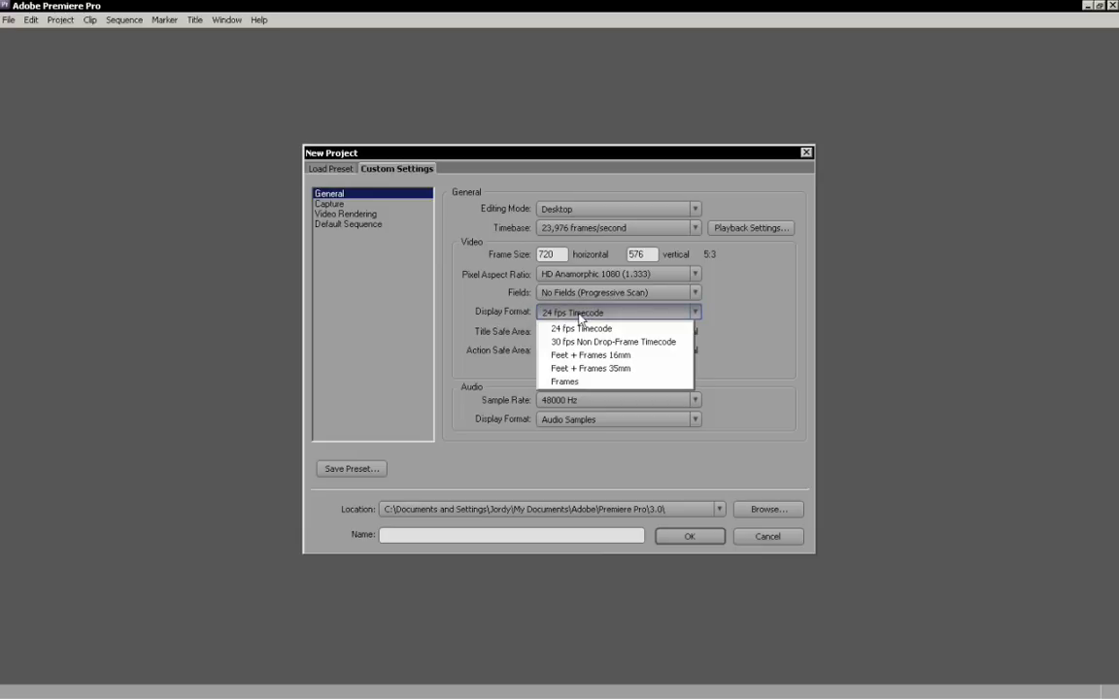
{"action": "left_click", "coordinate": [572, 382]}
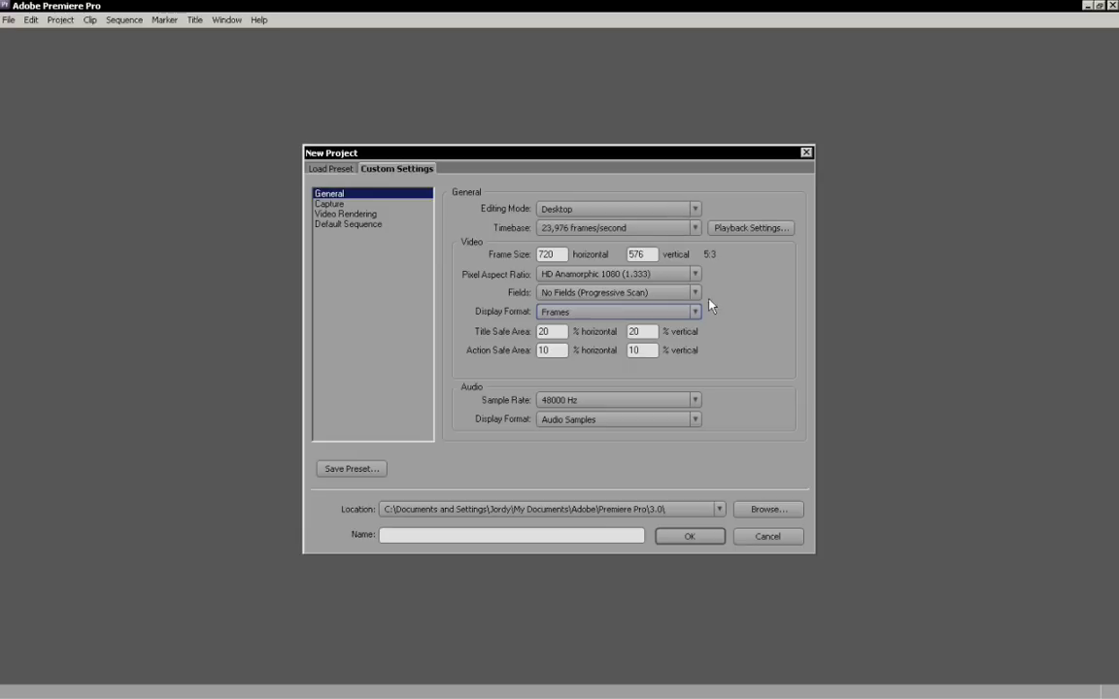
{"action": "left_click", "coordinate": [680, 233]}
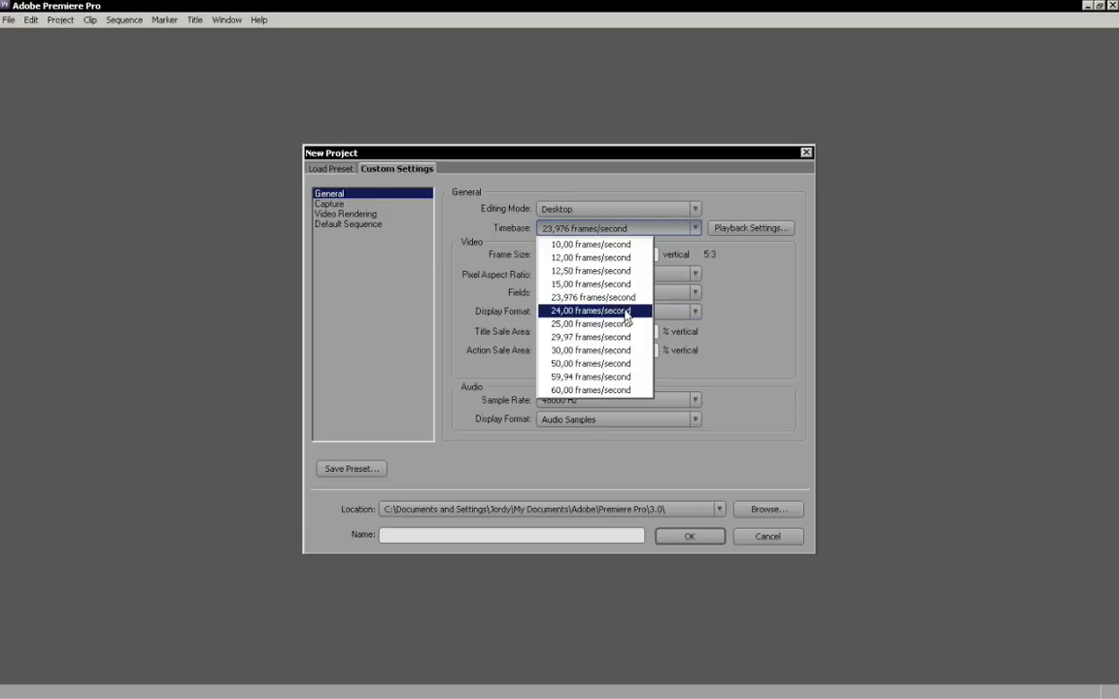
{"action": "left_click", "coordinate": [625, 311]}
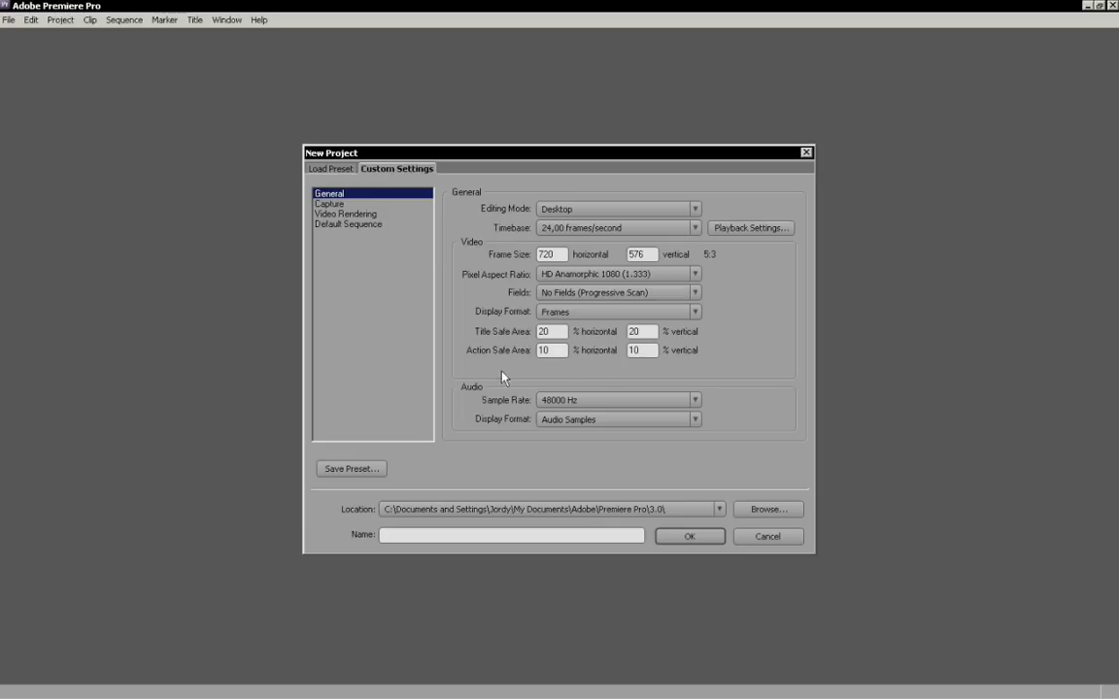
{"action": "left_click", "coordinate": [574, 401]}
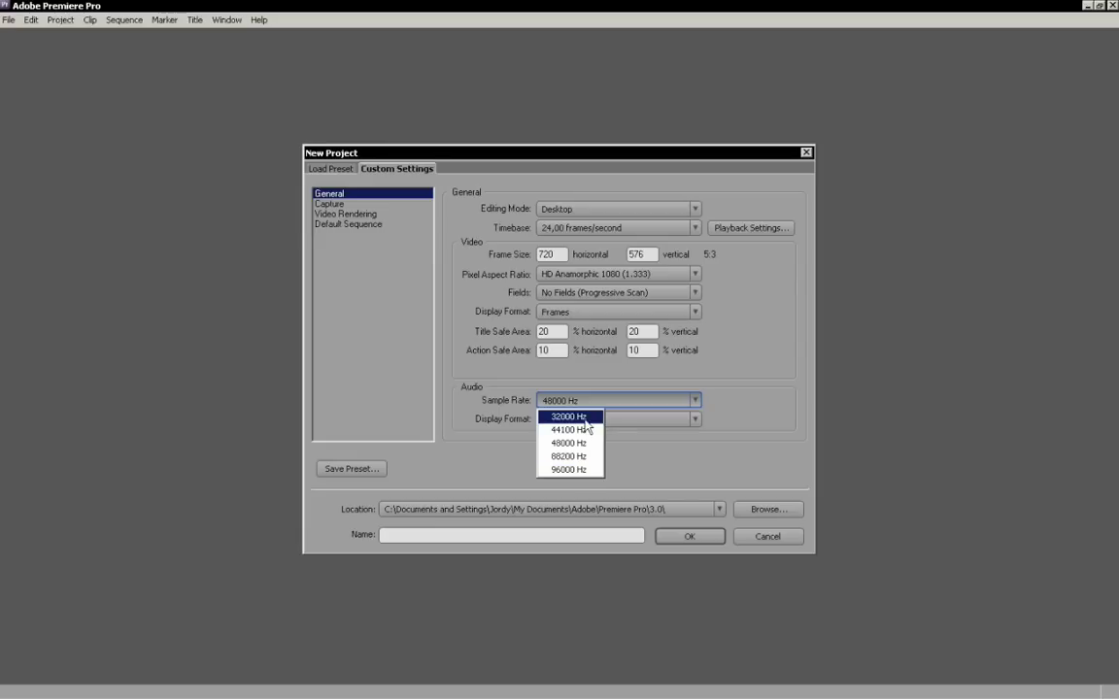
{"action": "left_click", "coordinate": [600, 471]}
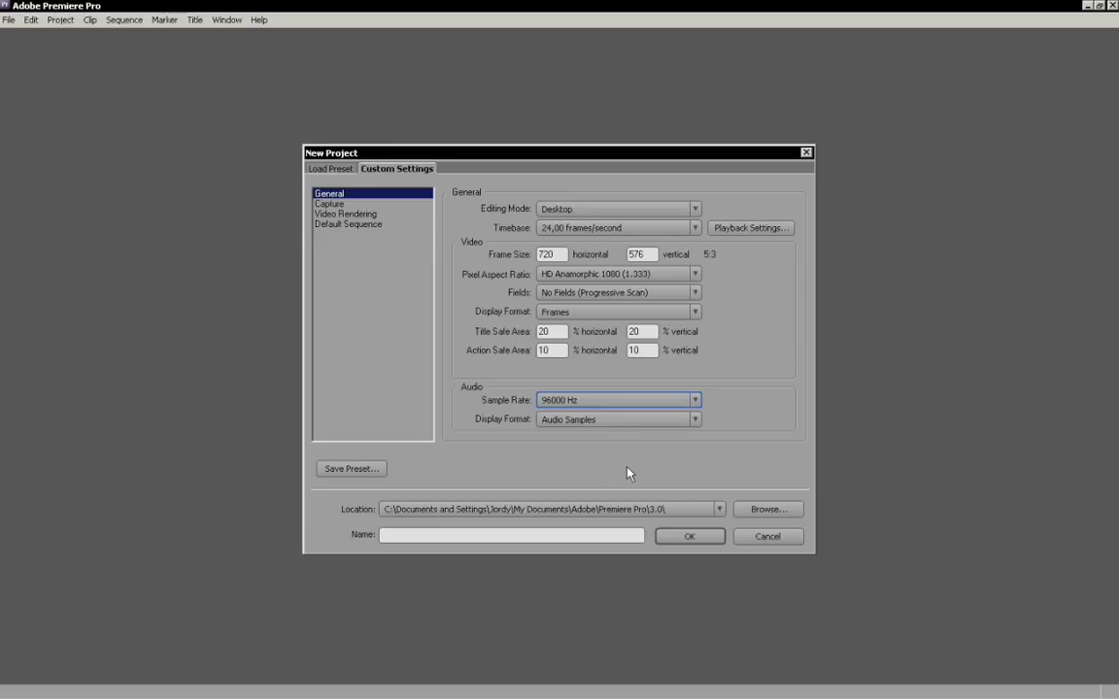
{"action": "left_click", "coordinate": [697, 401]}
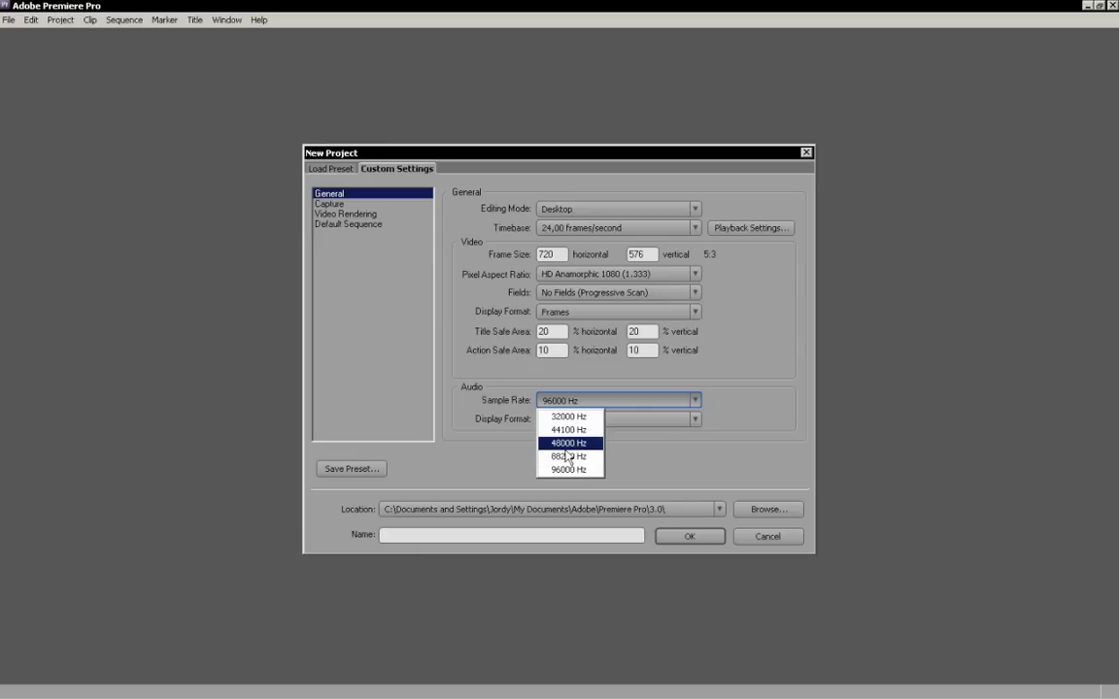
{"action": "left_click", "coordinate": [567, 443]}
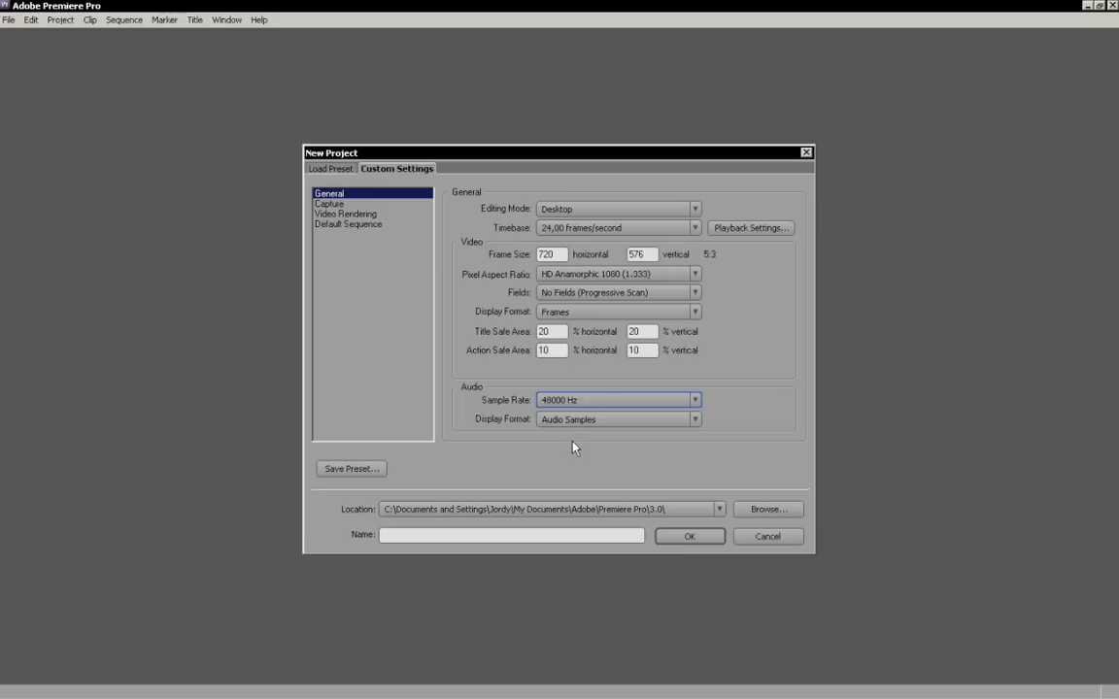
{"action": "left_click", "coordinate": [572, 423]}
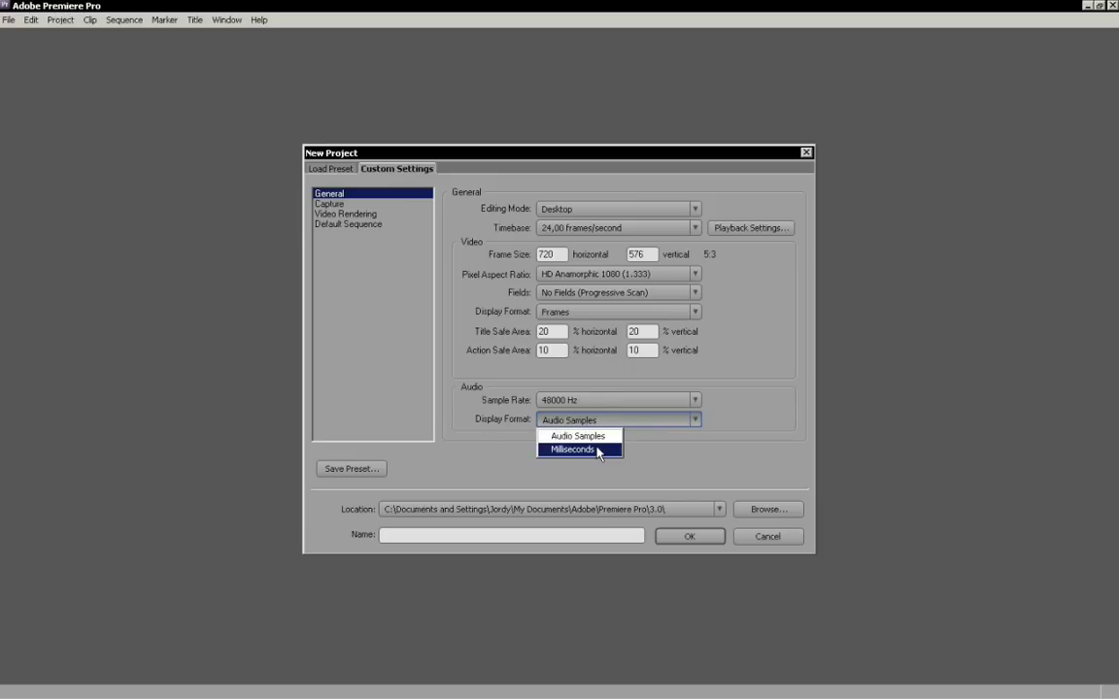
{"action": "left_click", "coordinate": [592, 437]}
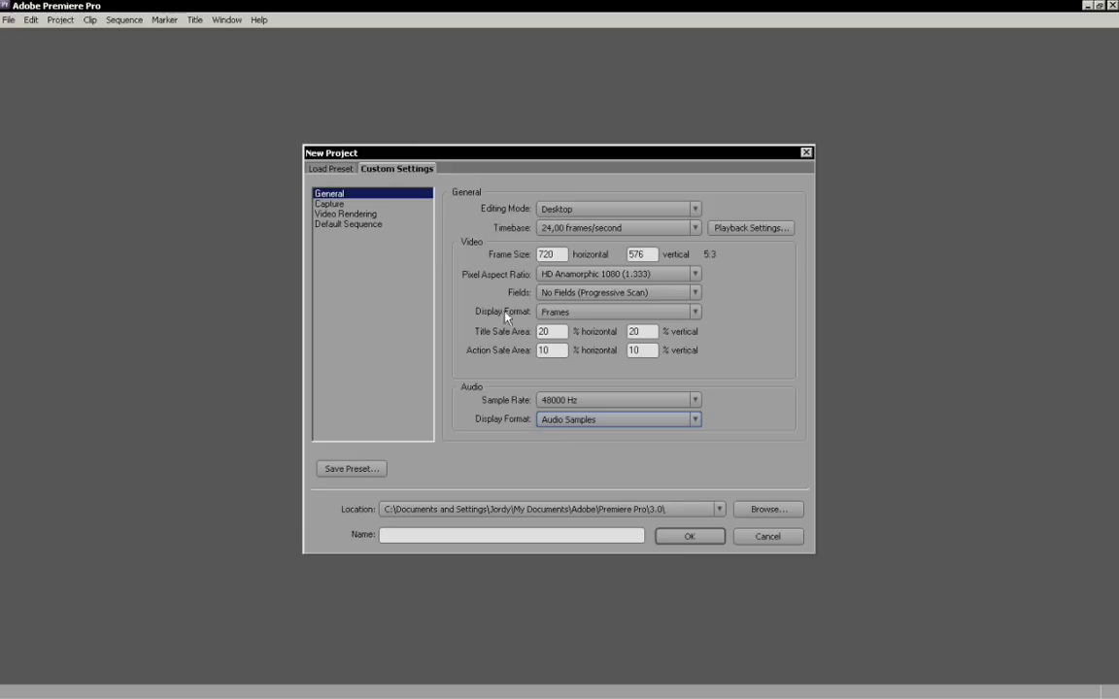
{"action": "left_click", "coordinate": [583, 311]}
{"action": "left_click", "coordinate": [589, 381]}
{"action": "left_click", "coordinate": [340, 203]}
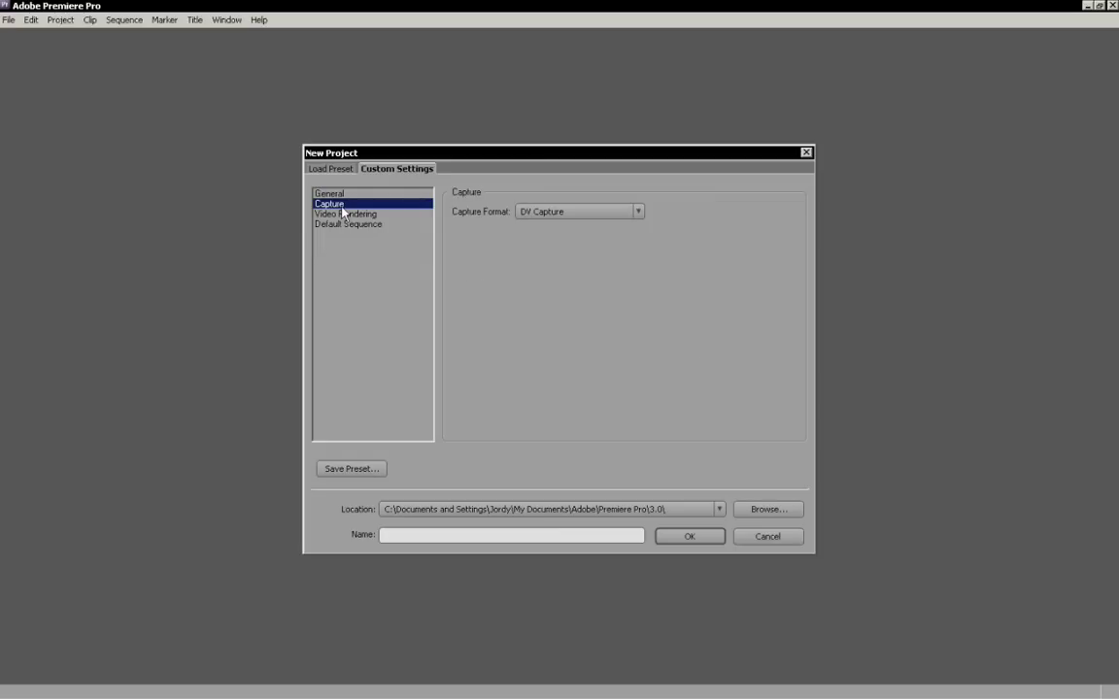
{"action": "left_click", "coordinate": [563, 211]}
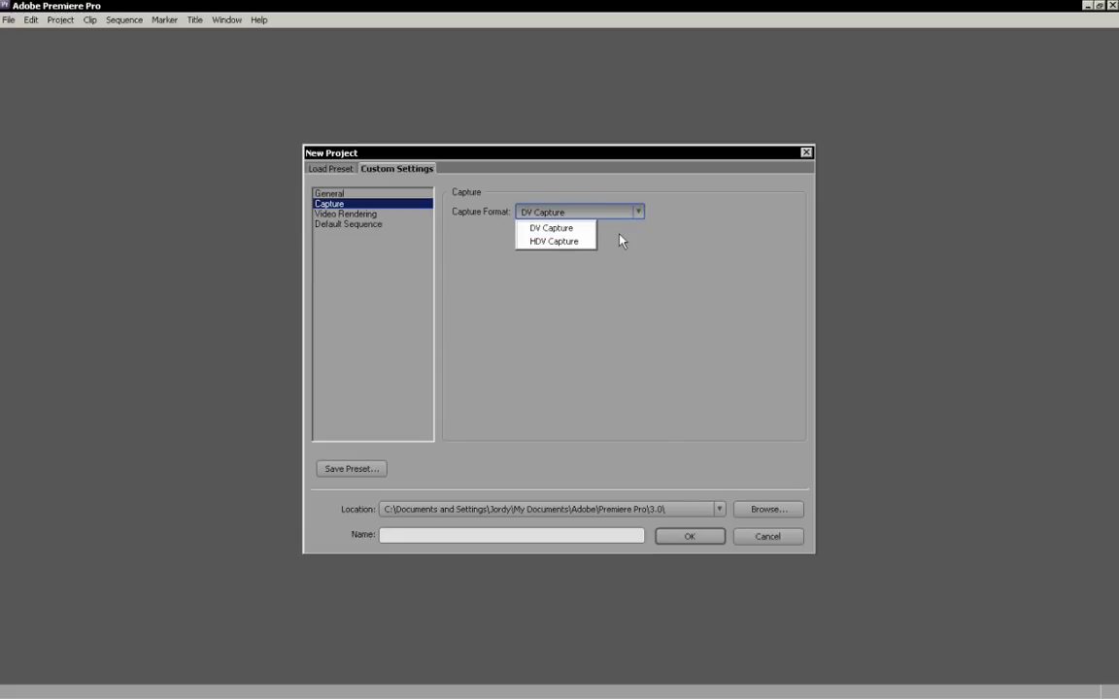
{"action": "left_click", "coordinate": [652, 254]}
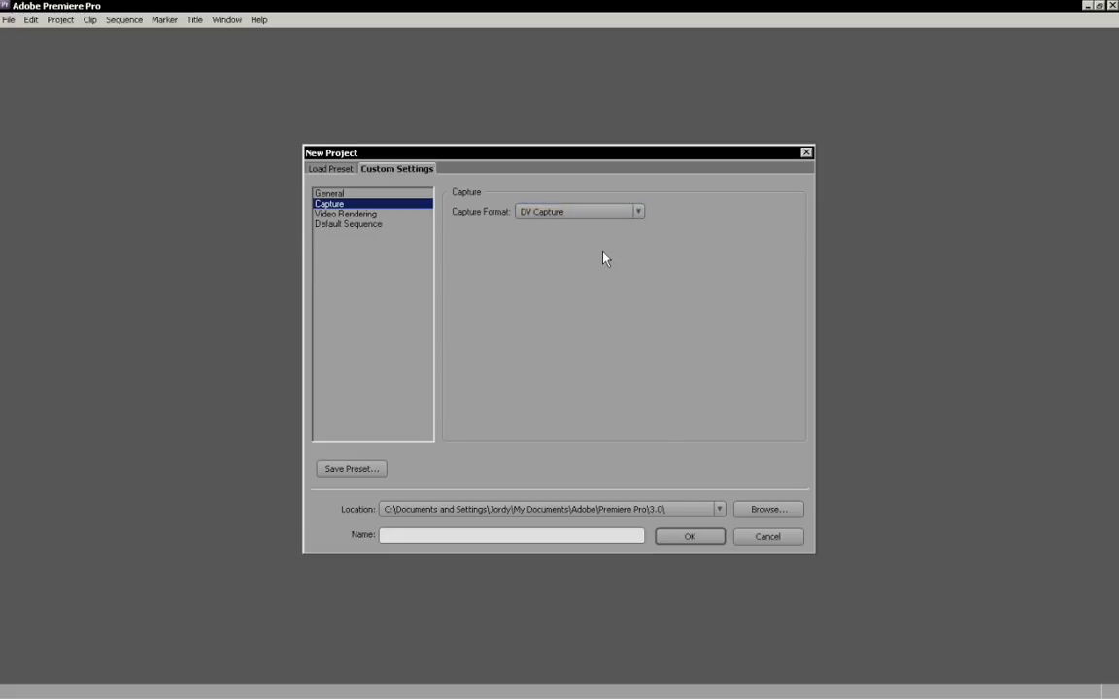
{"action": "left_click", "coordinate": [359, 214]}
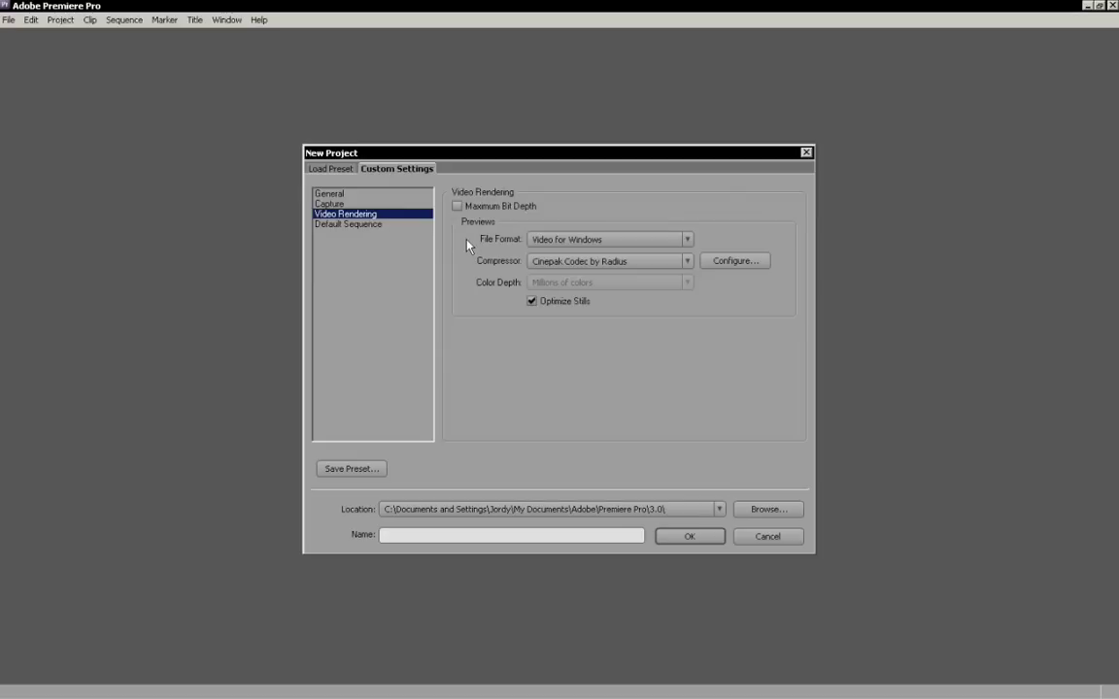
{"action": "left_click", "coordinate": [375, 224]}
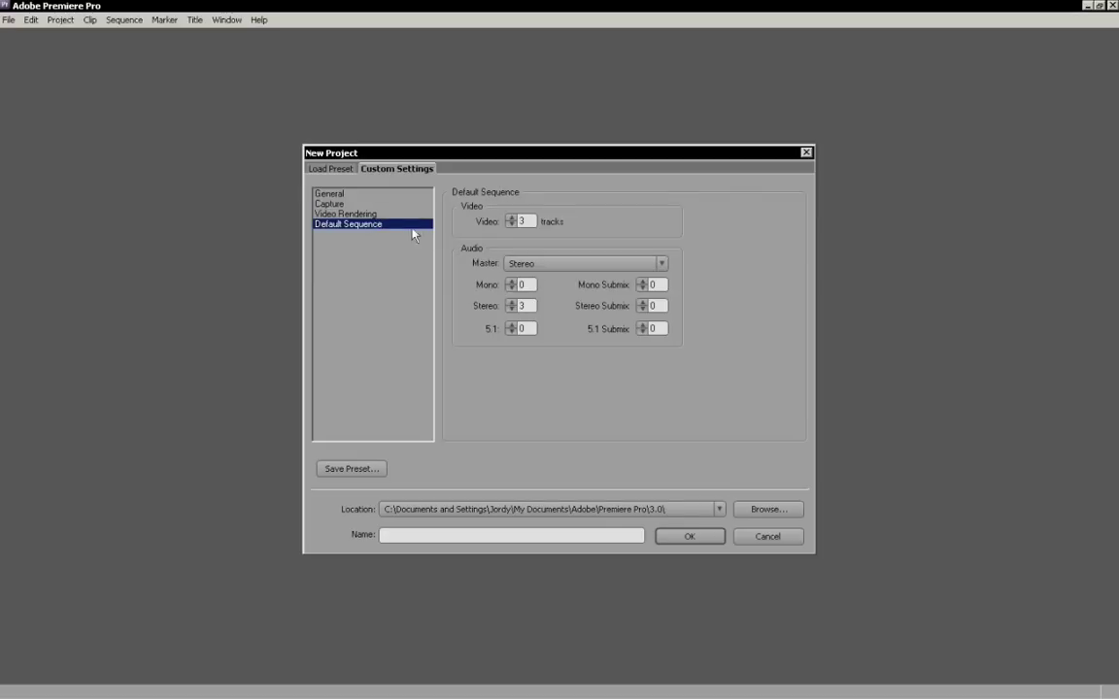
{"action": "left_click", "coordinate": [371, 213]}
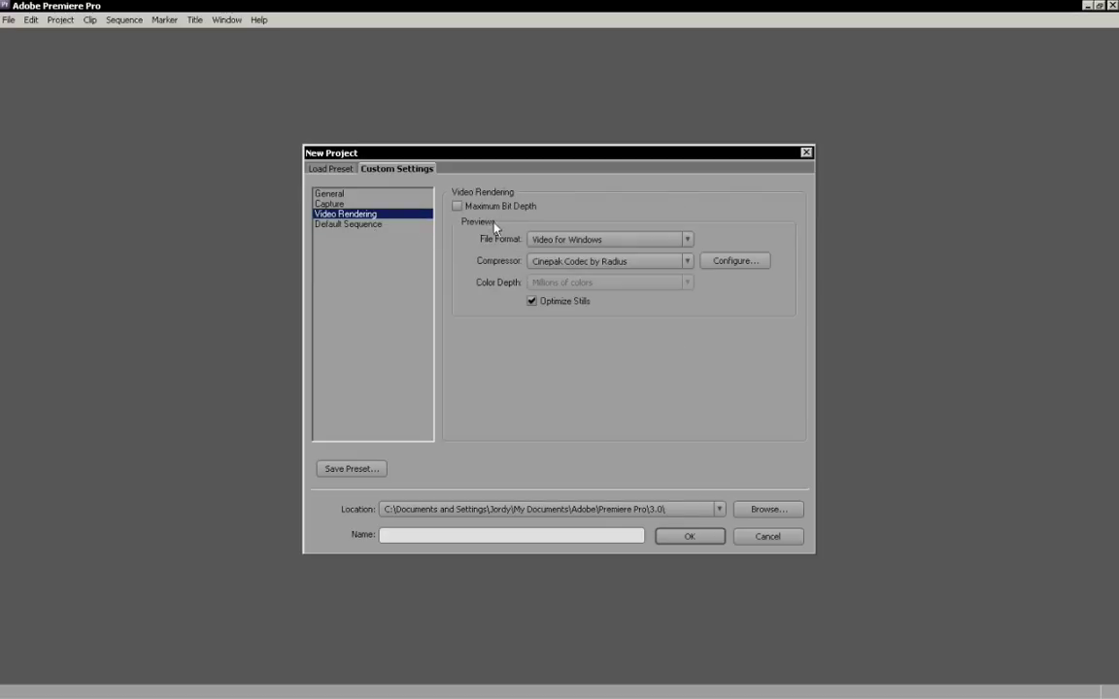
{"action": "left_click", "coordinate": [361, 225]}
{"action": "left_click", "coordinate": [347, 195]}
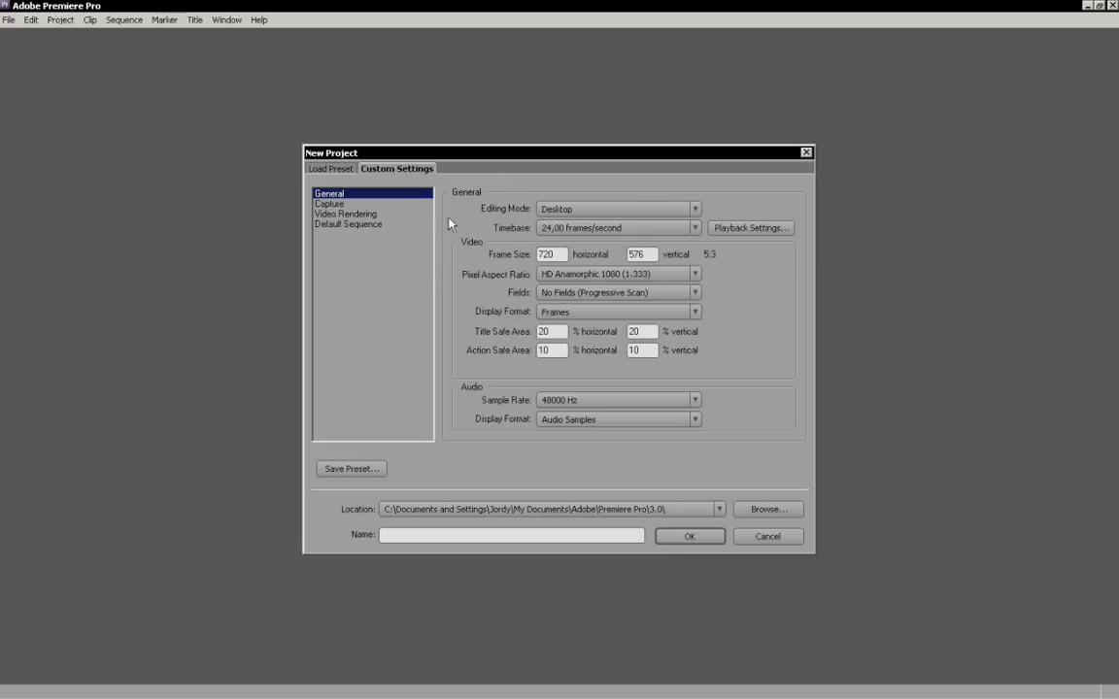
Step: Keep the default save location after checking the location list and folder browser
{"action": "left_click", "coordinate": [452, 510]}
{"action": "left_click", "coordinate": [482, 525]}
{"action": "left_click", "coordinate": [763, 509]}
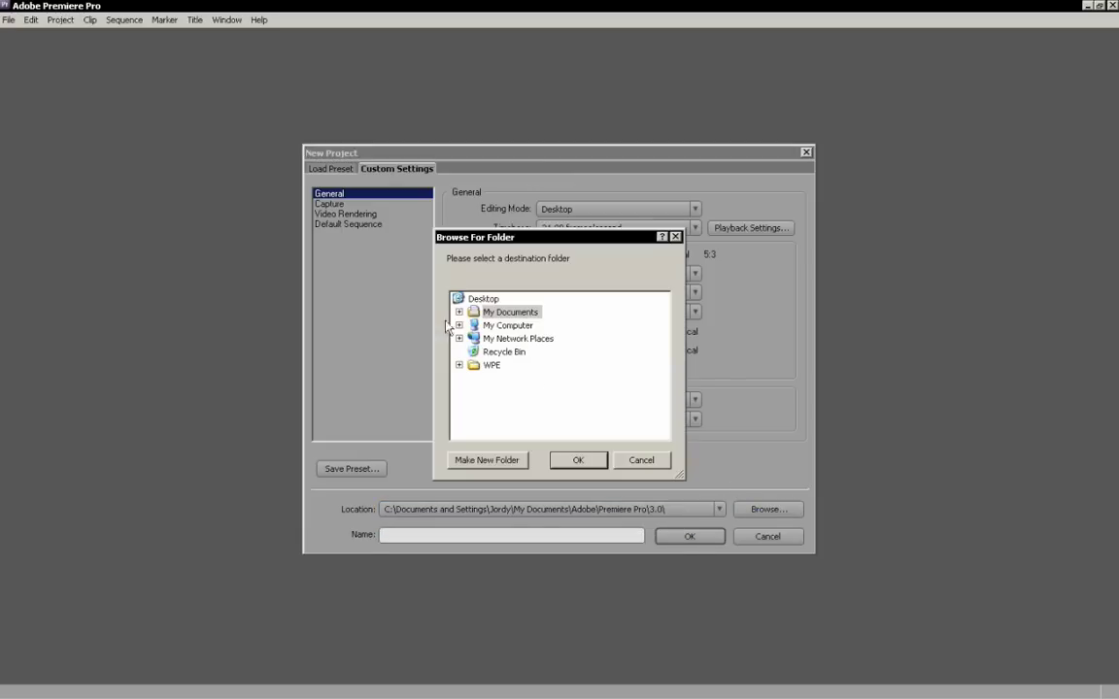
{"action": "left_click", "coordinate": [644, 460]}
Step: Name the project 'Test' and confirm the new project
{"action": "left_click", "coordinate": [434, 532]}
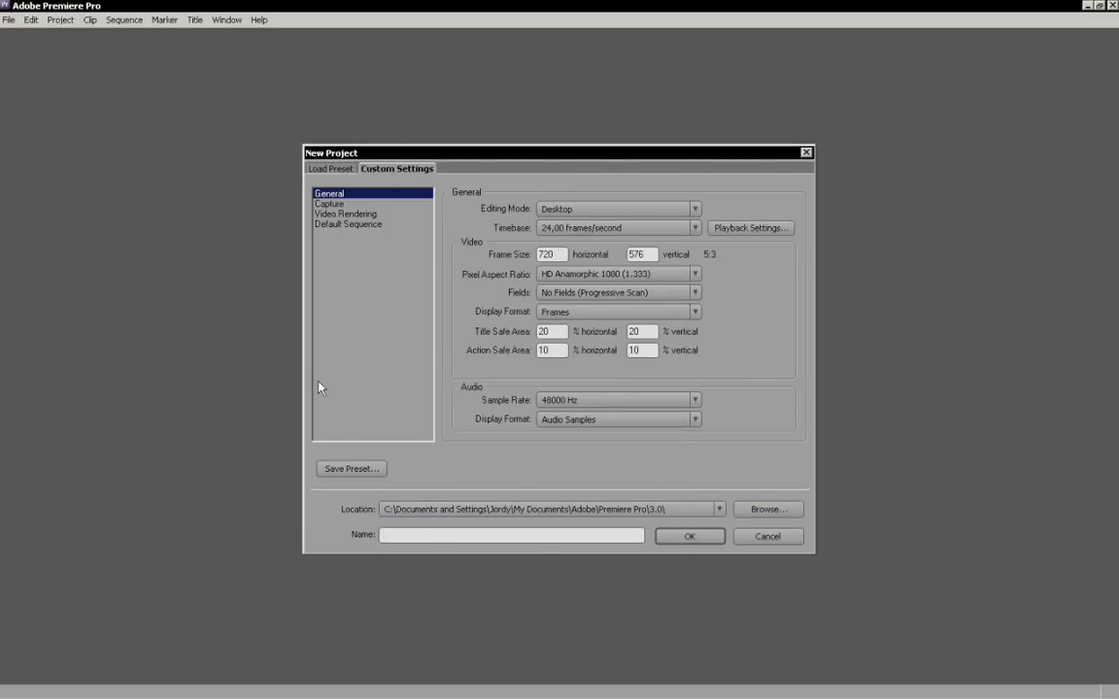
{"action": "type", "text": "Test"}
{"action": "left_click", "coordinate": [679, 534]}
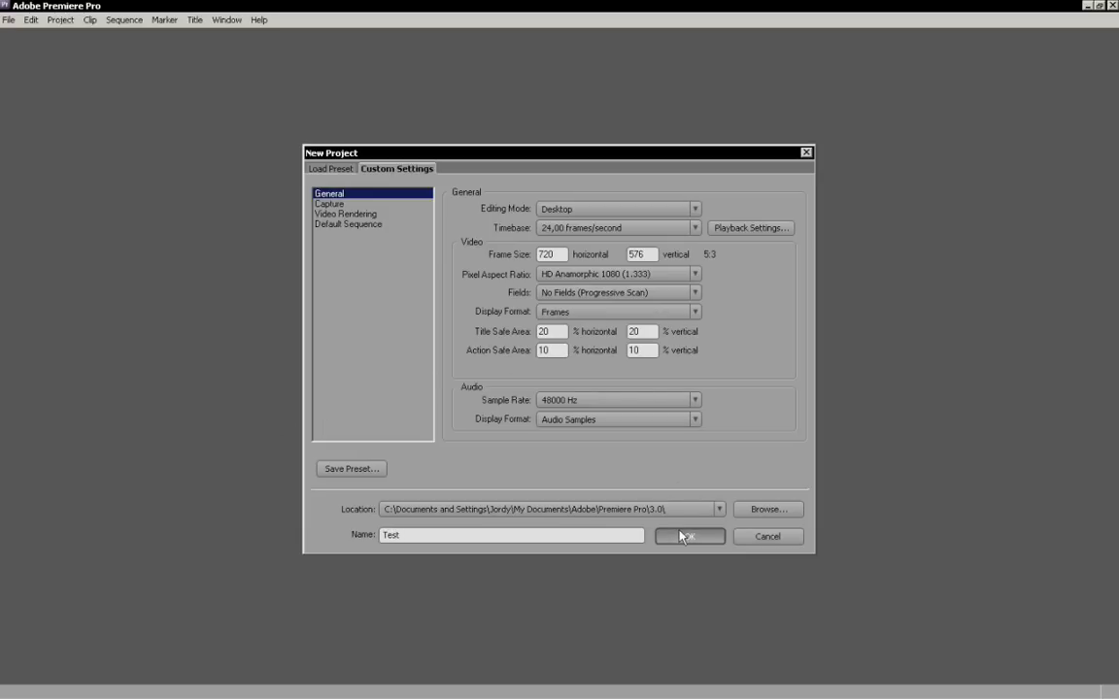